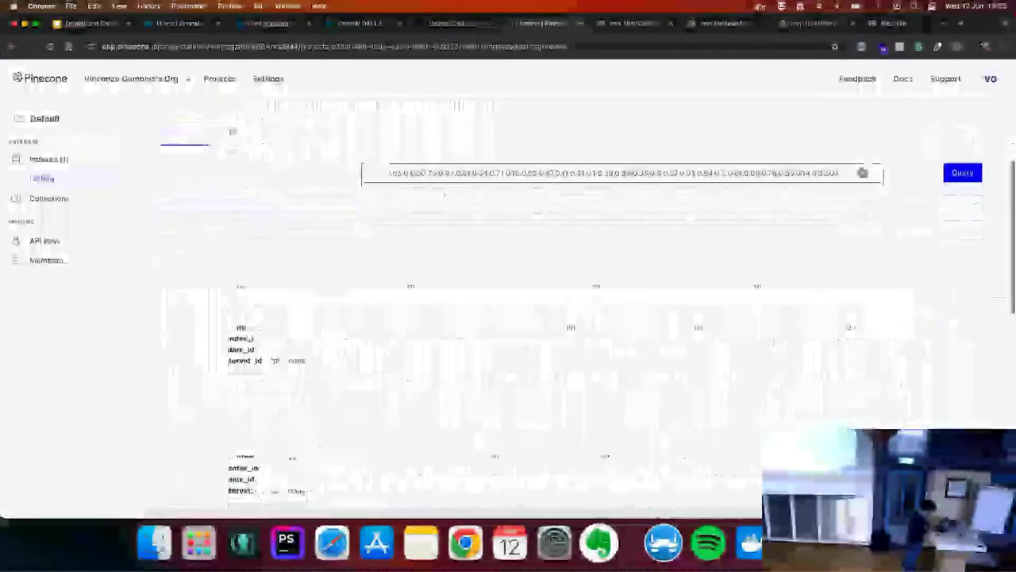
Switch the computer's Wi-Fi off and back on to restore the internet connection
left_click(445, 196)
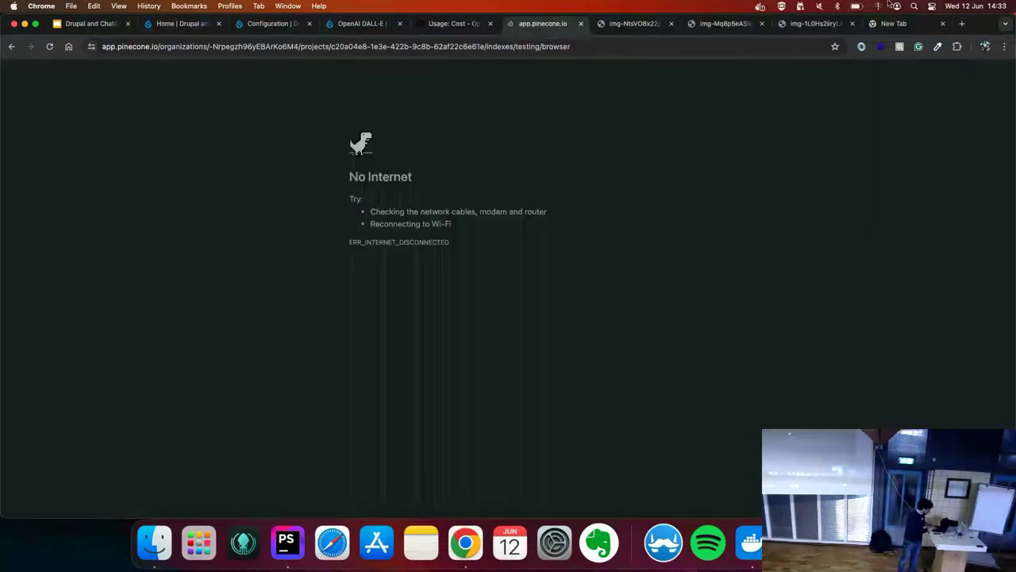
left_click(878, 6)
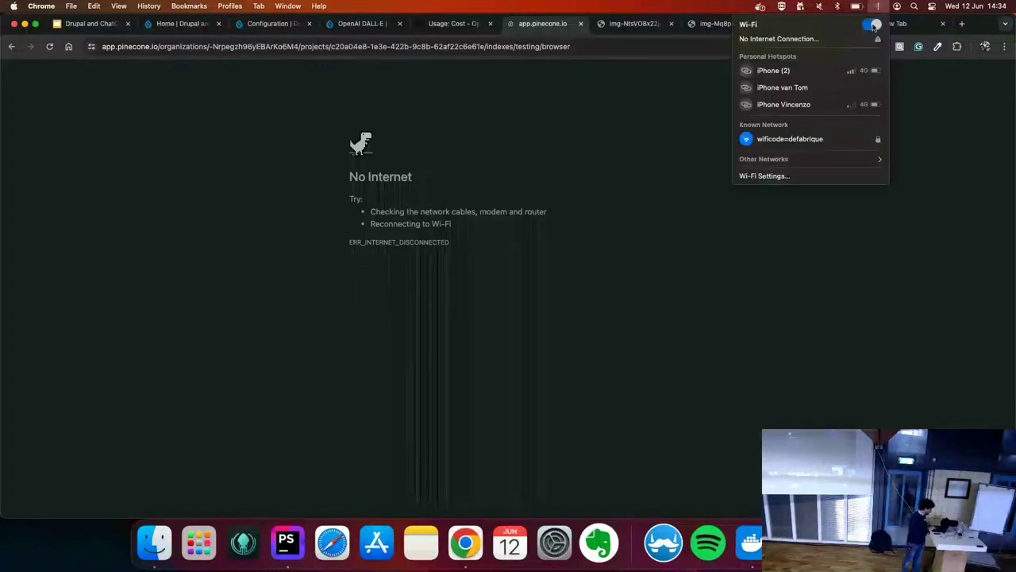
left_click(873, 25)
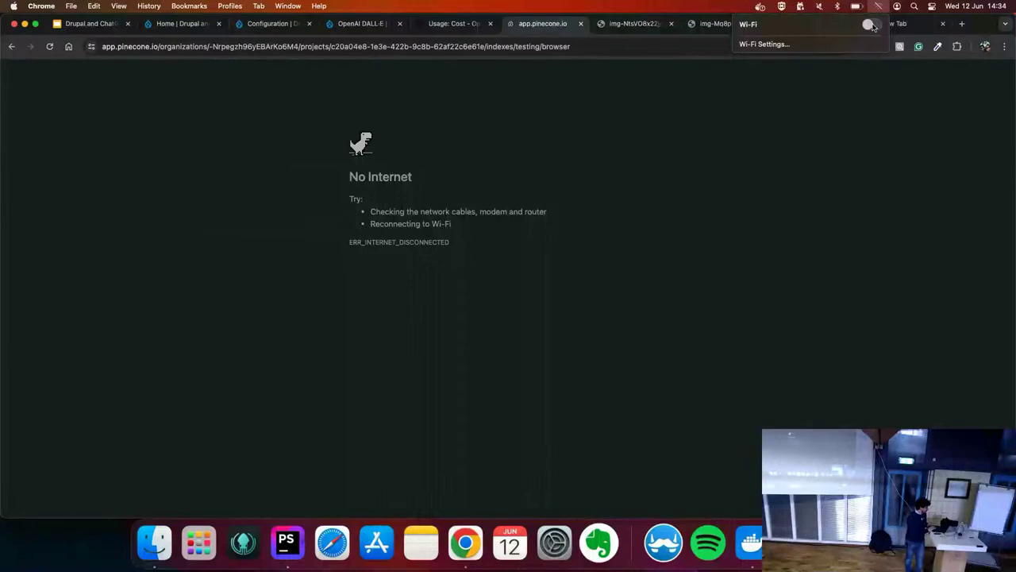
left_click(872, 26)
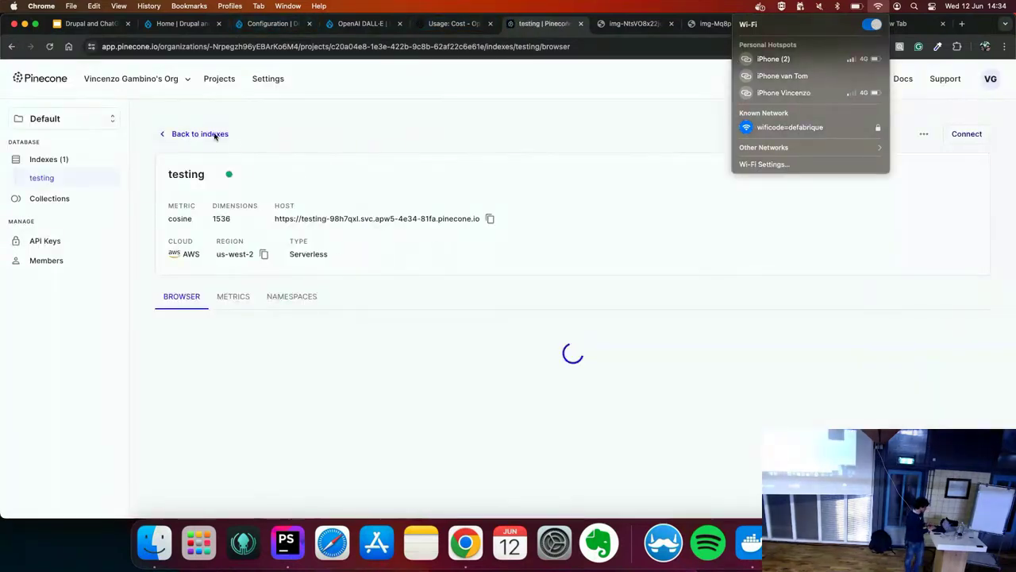
On the Drupal site's home page, ask the Search API AI chat form "What Dries is presenting?"
left_click(183, 26)
scroll(456, 290, "down", 5)
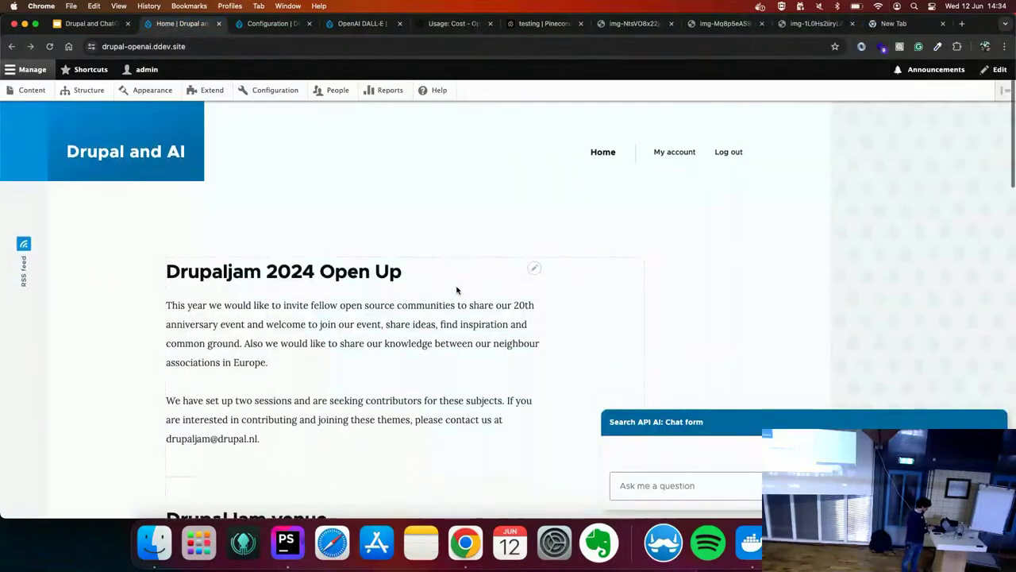
scroll(456, 290, "down", 7)
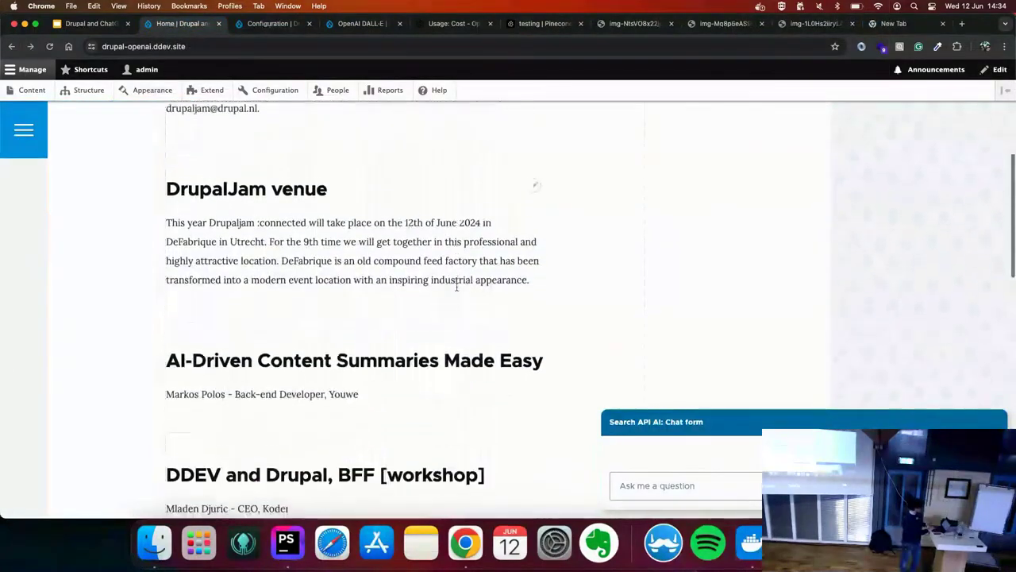
scroll(457, 291, "down", 10)
left_click(683, 485)
type("What Dries is presenting?")
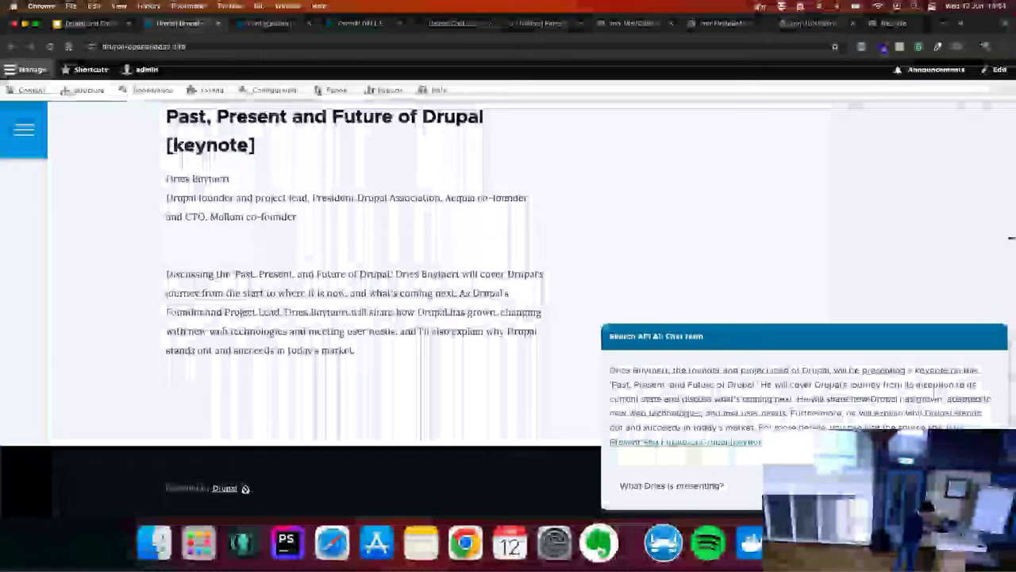
Narrow the browser window and review the full page of the "Past, Present and Future of Drupal [keynote]" session
left_click_drag(1011, 238, 745, 237)
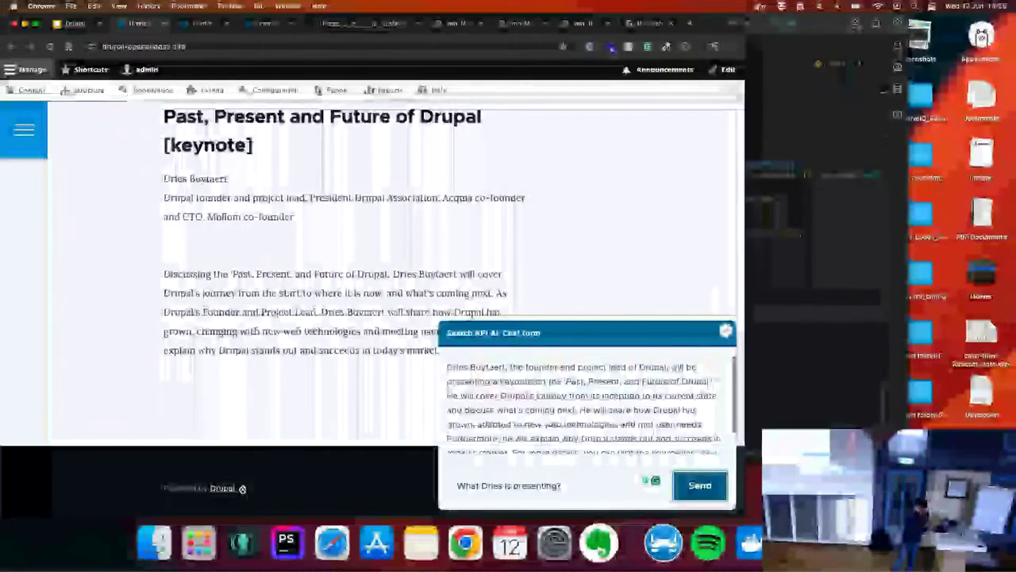
key("super+r")
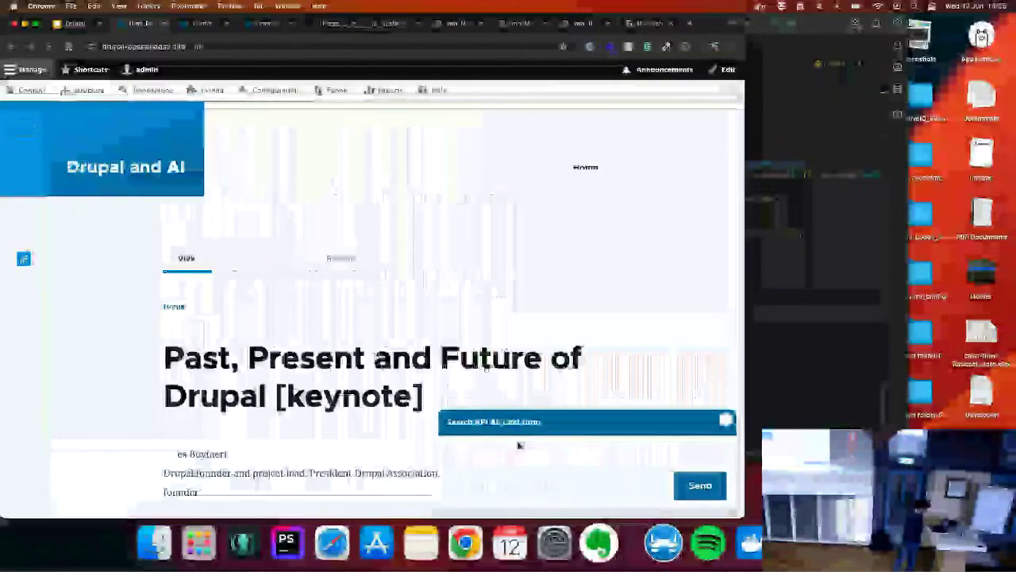
scroll(518, 445, "down", 4)
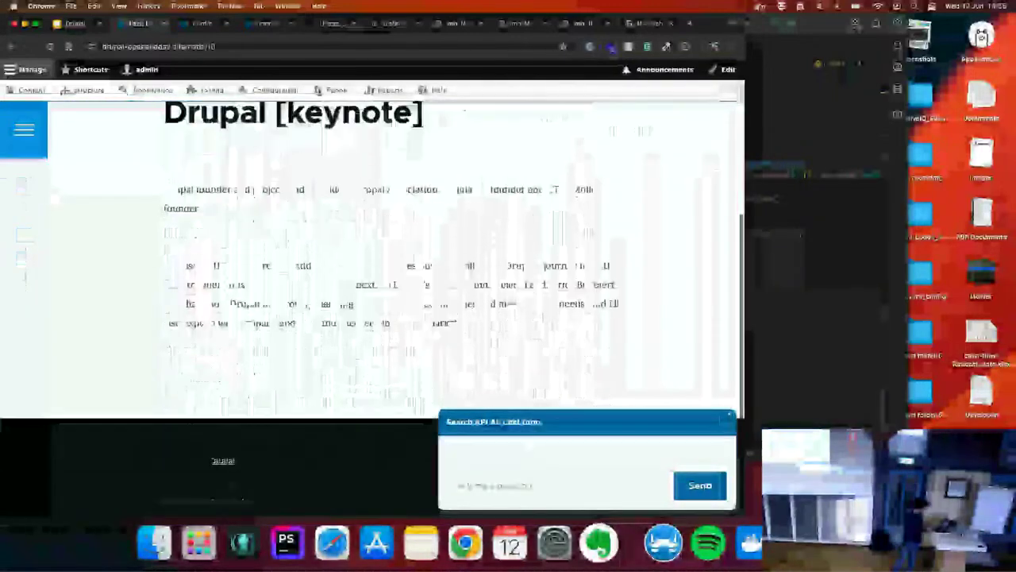
scroll(614, 358, "down", 3)
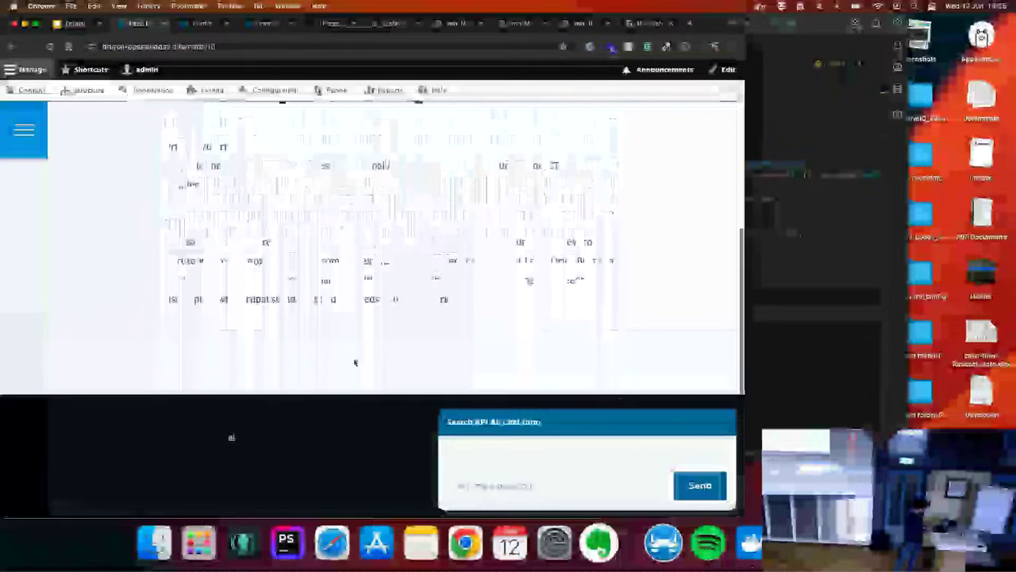
scroll(355, 363, "up", 7)
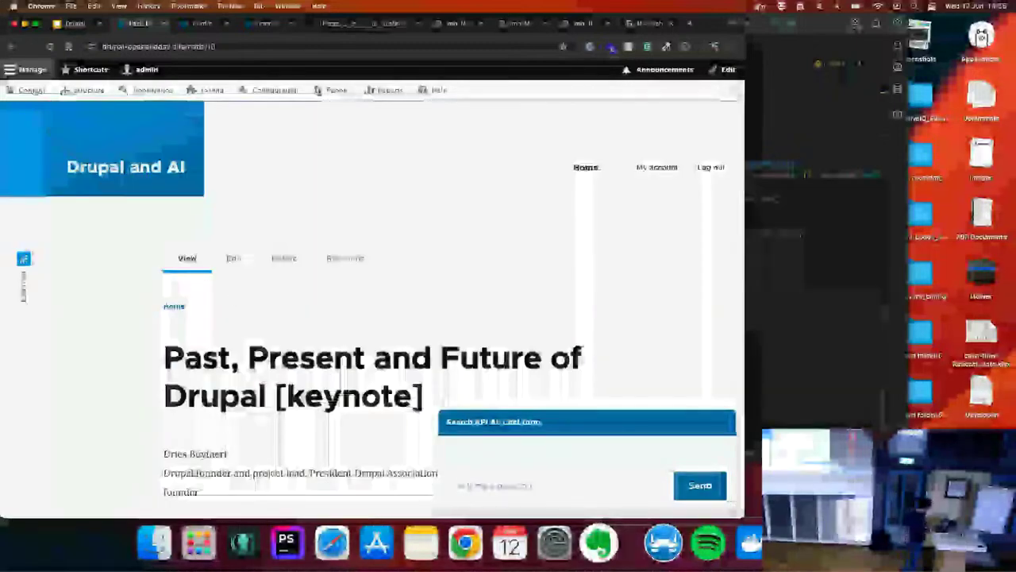
Start a new Article from the site's content administration
left_click(31, 90)
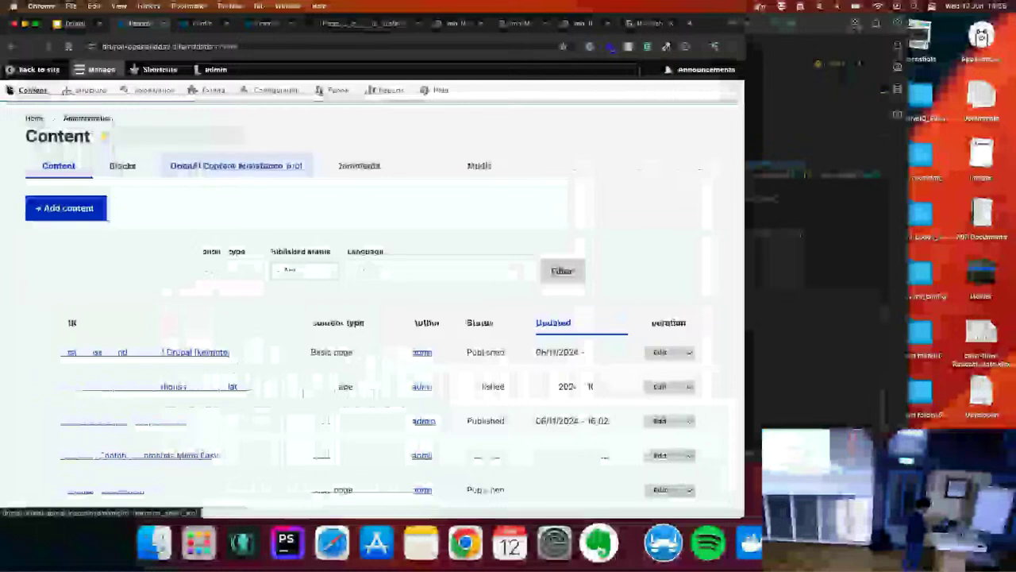
left_click(69, 208)
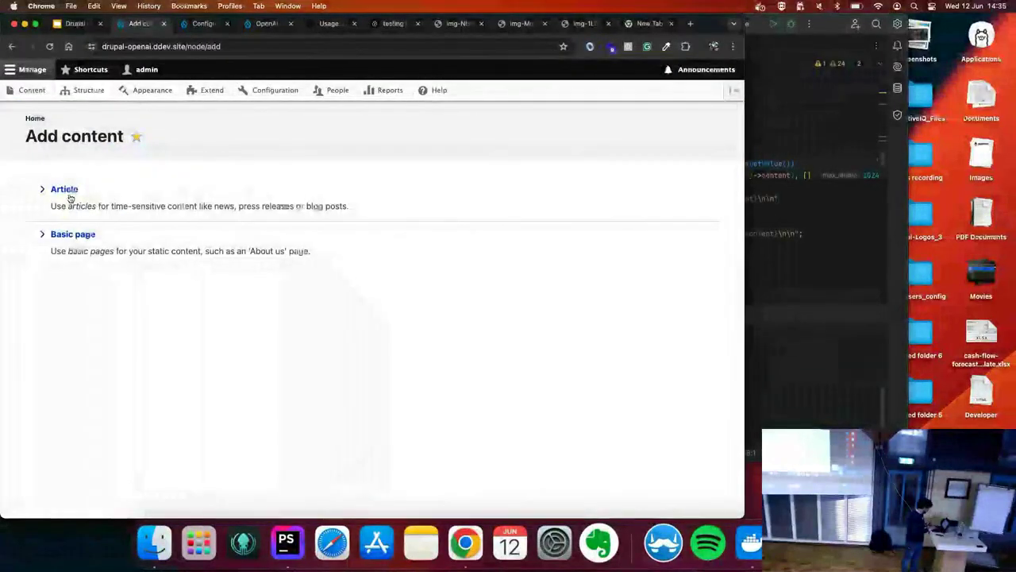
left_click(66, 191)
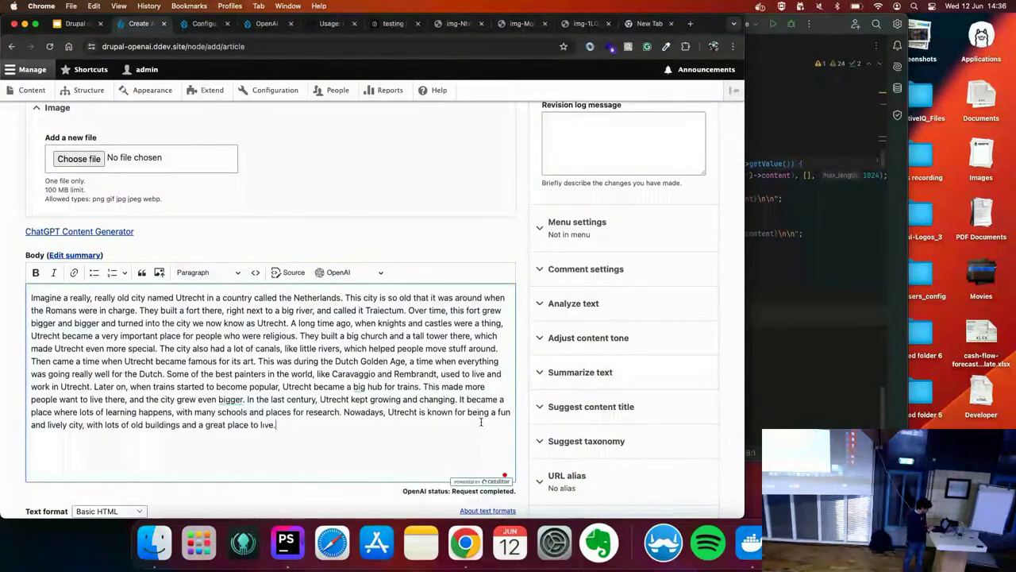
Look over the OpenAI editor commands and generate an AI summary of the article's Body field
left_click(381, 273)
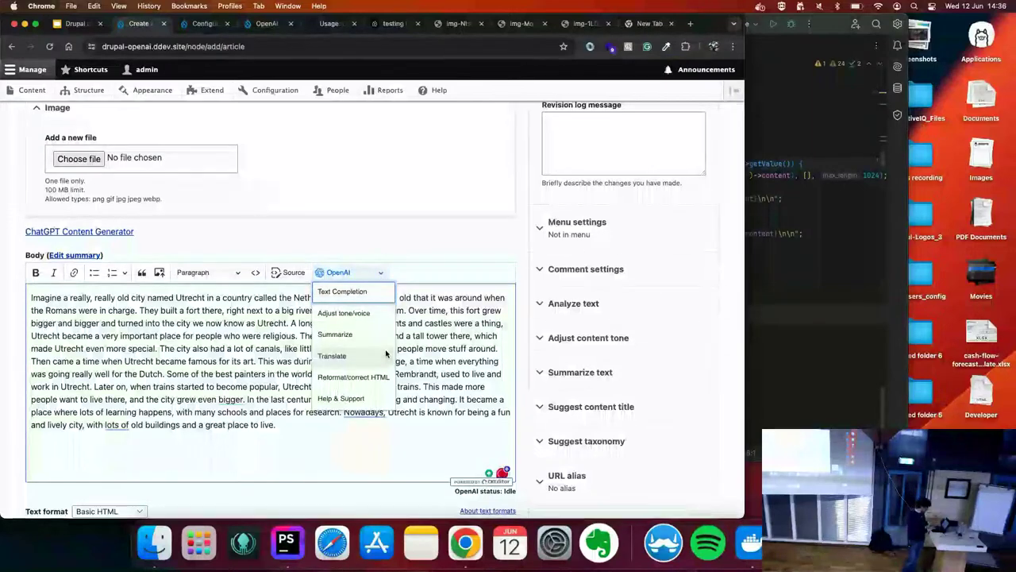
left_click(448, 244)
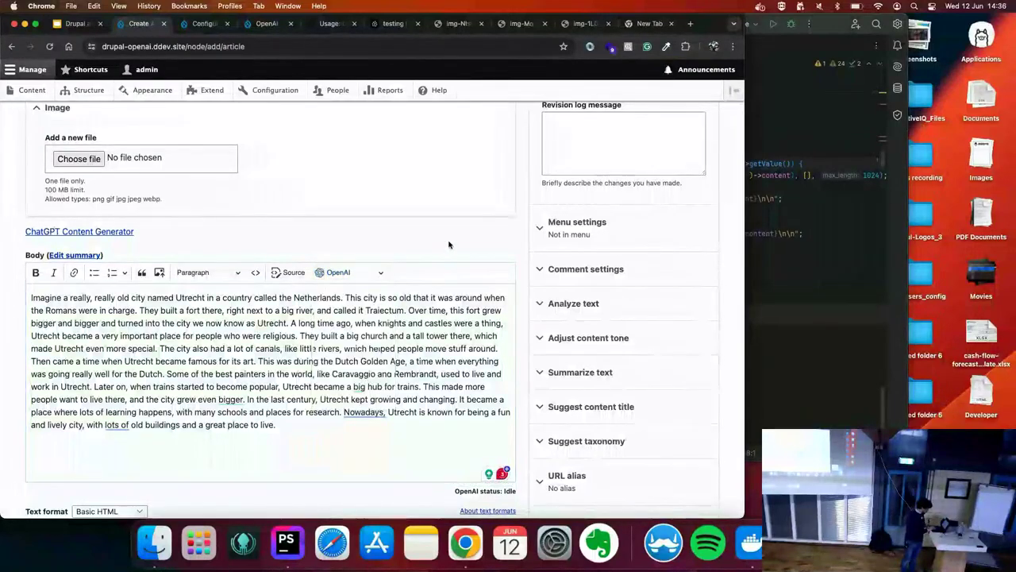
left_click(620, 372)
scroll(604, 397, "down", 2)
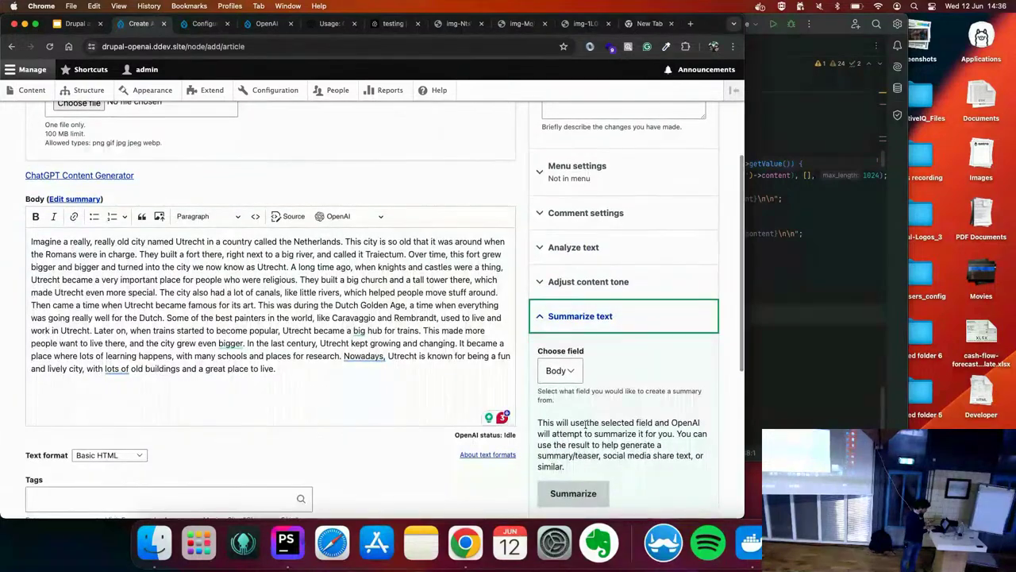
left_click(582, 494)
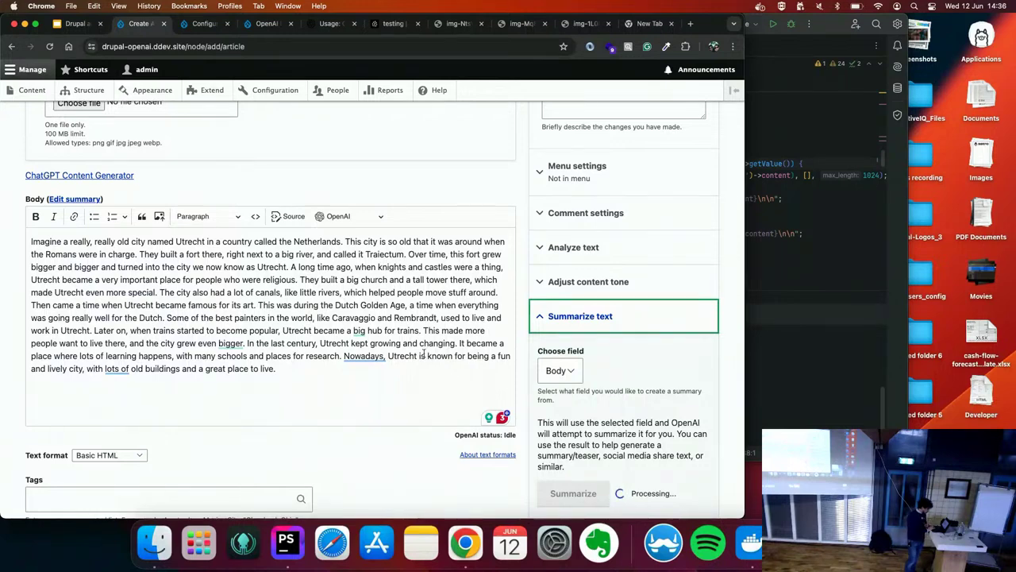
scroll(336, 335, "down", 5)
scroll(623, 228, "up", 2)
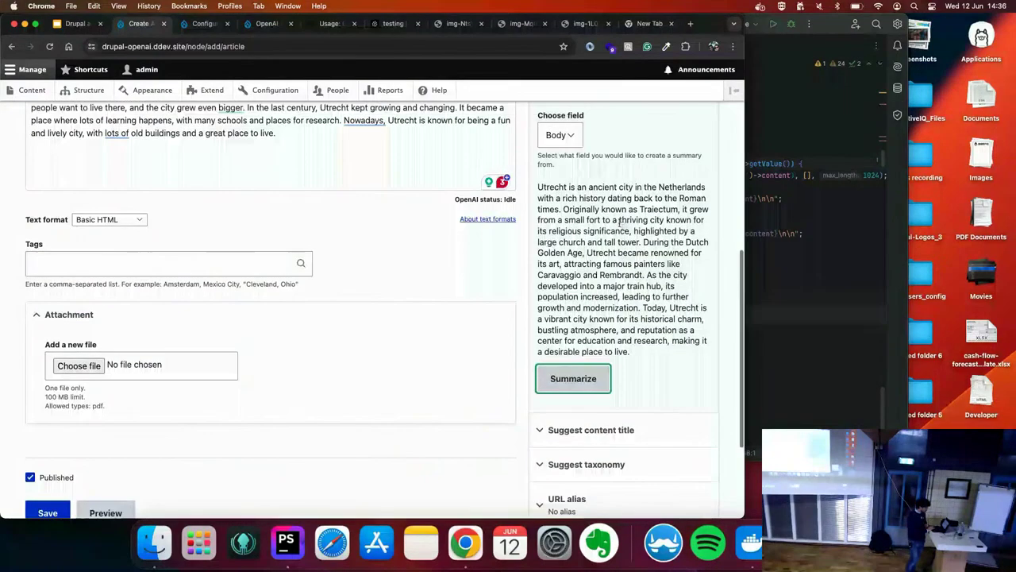
scroll(623, 229, "up", 4)
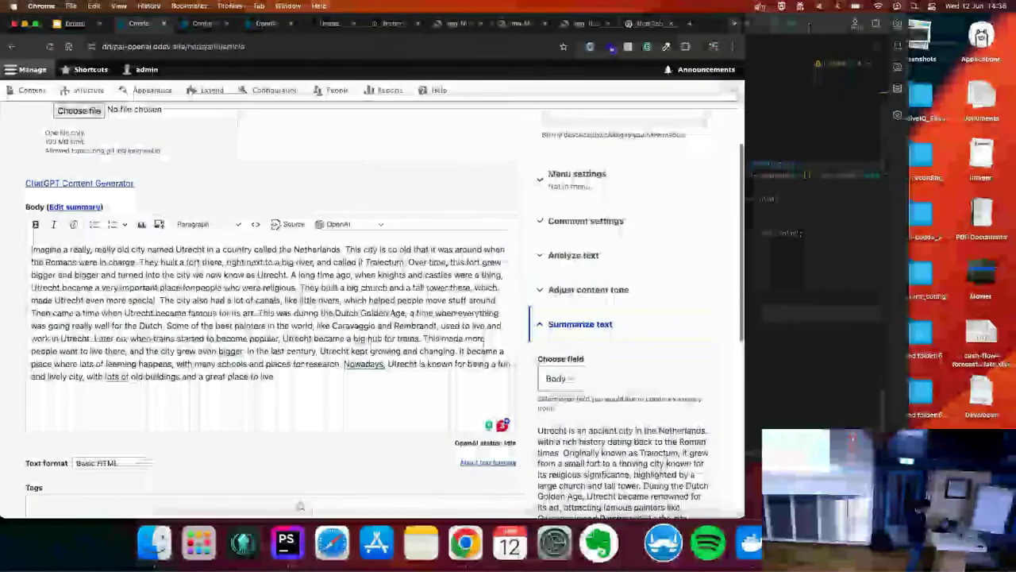
left_click(92, 205)
left_click(91, 205)
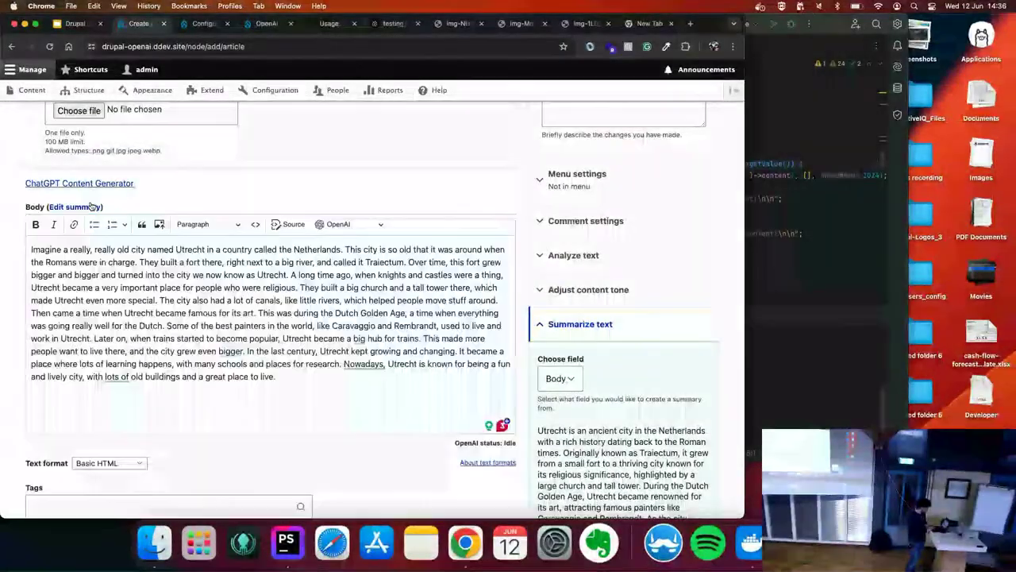
Expand the content tone options and analyze the Body field for OpenAI content policy violations
left_click(628, 289)
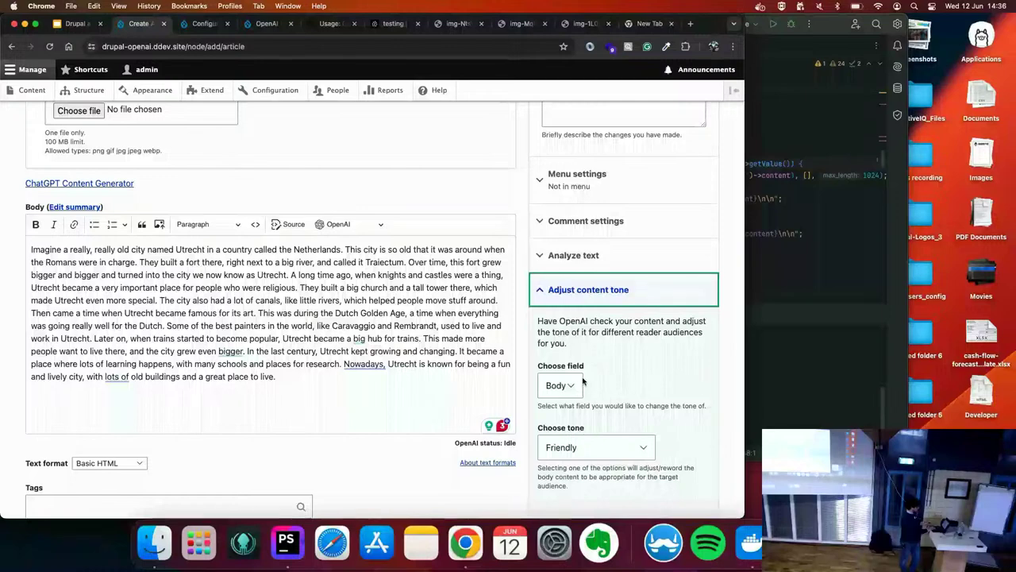
left_click(579, 258)
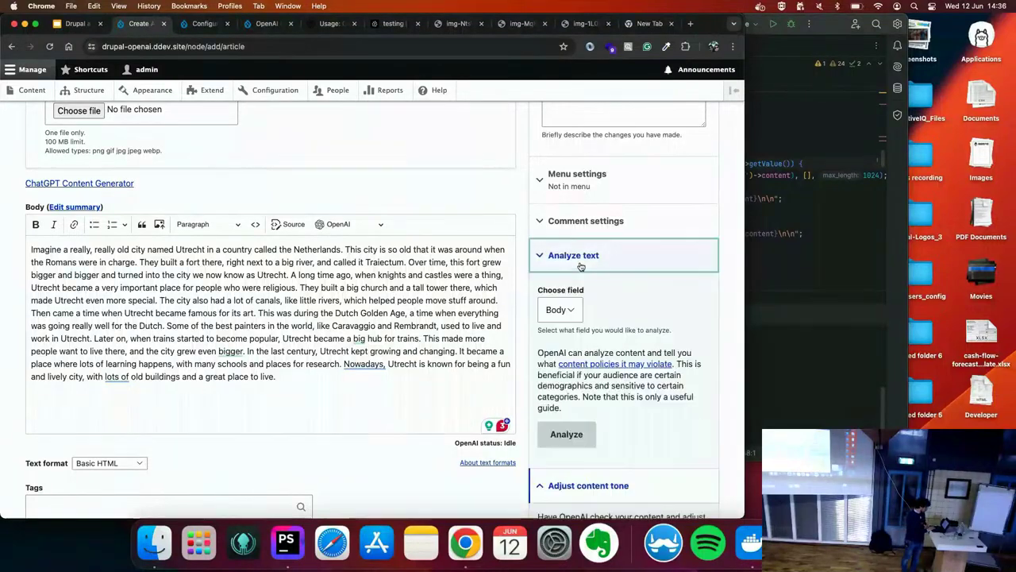
left_click(566, 433)
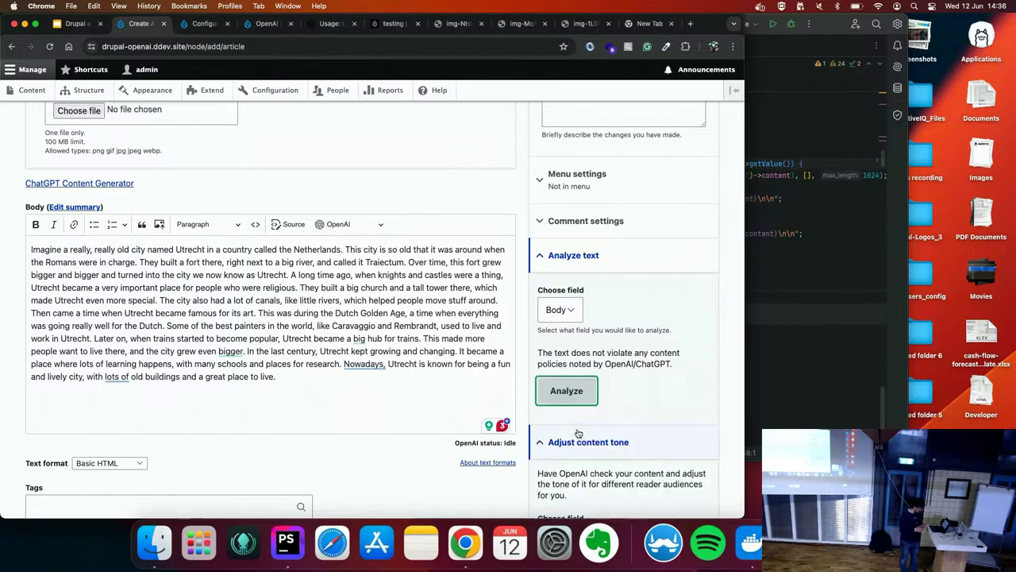
Have OpenAI suggest an SEO-friendly title based on the Body field
scroll(578, 432, "down", 10)
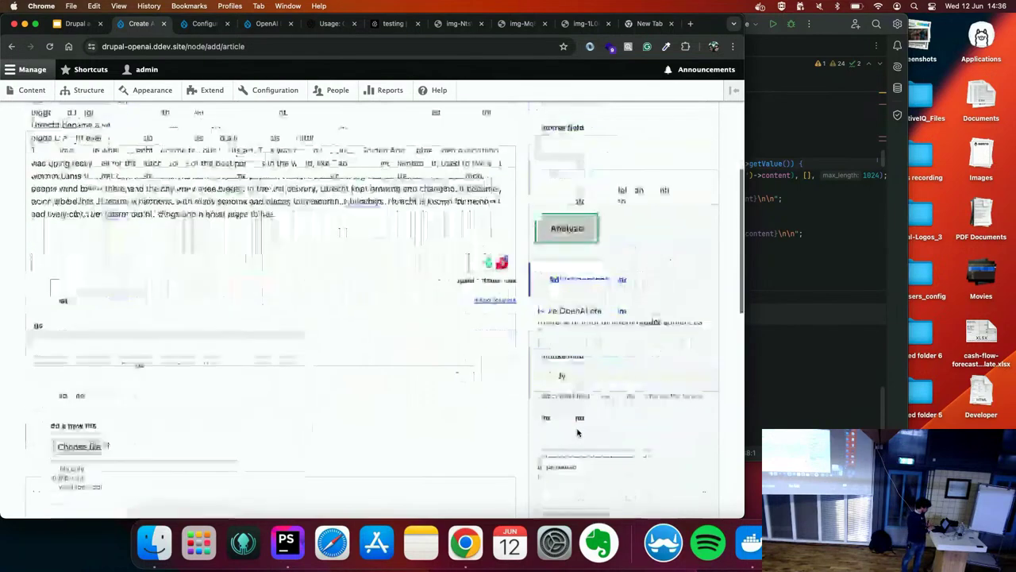
scroll(619, 318, "down", 4)
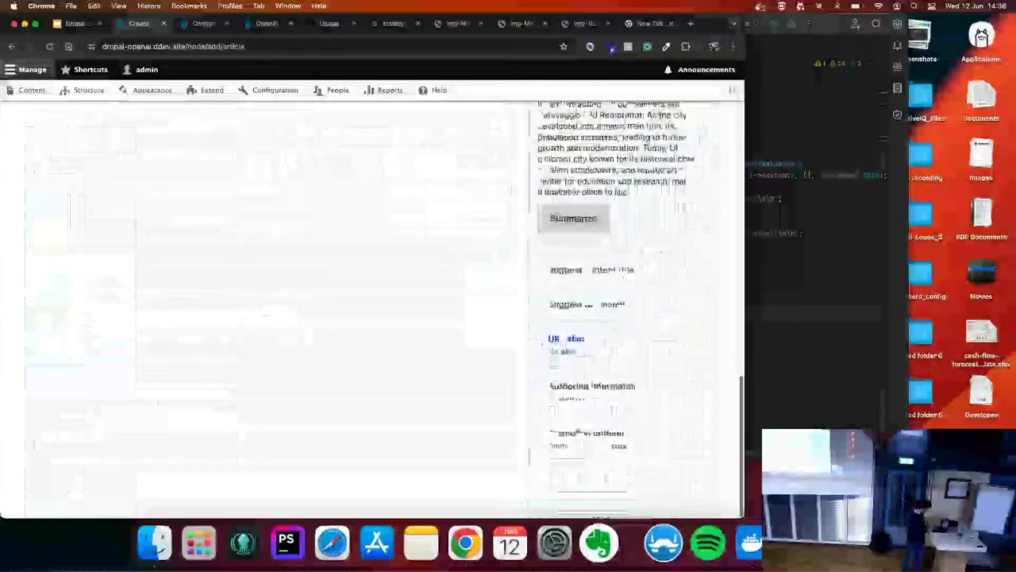
left_click(591, 270)
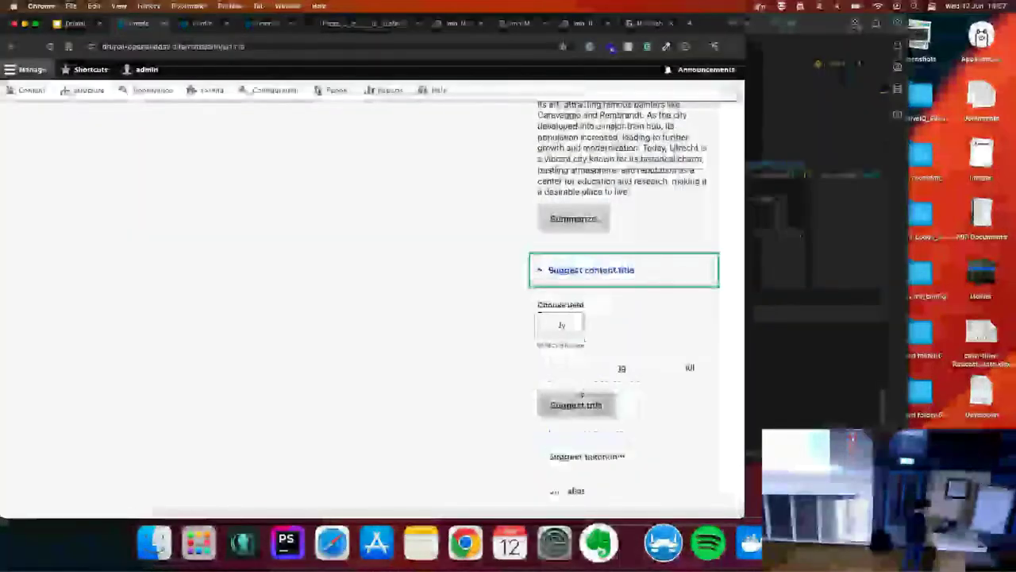
left_click(587, 407)
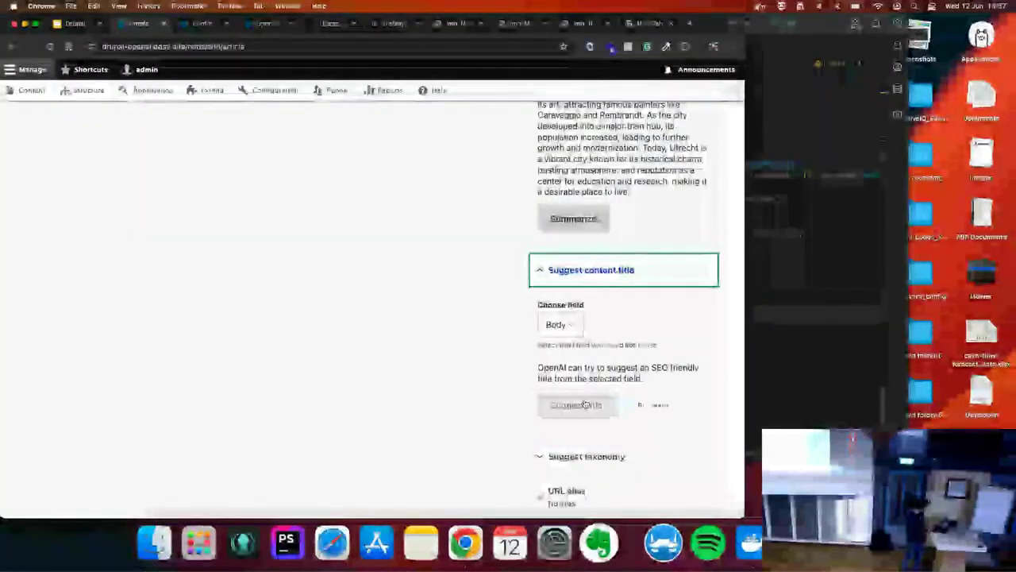
Have OpenAI suggest taxonomy terms based on the Body field
scroll(594, 416, "down", 2)
left_click(595, 388)
scroll(612, 393, "down", 3)
left_click(605, 402)
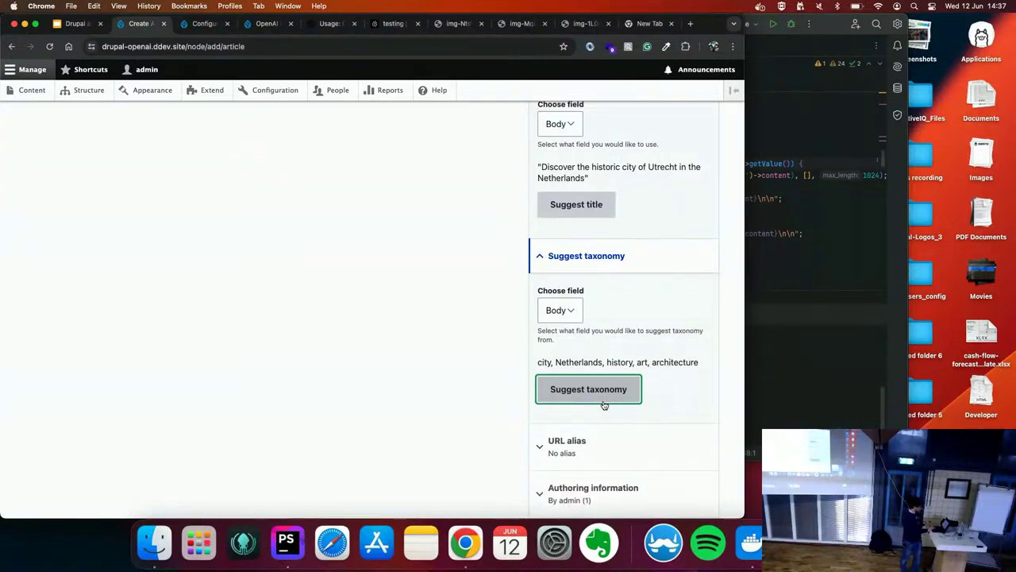
Translate the entire body text of the article with the editor's OpenAI Translate command
scroll(604, 405, "up", 15)
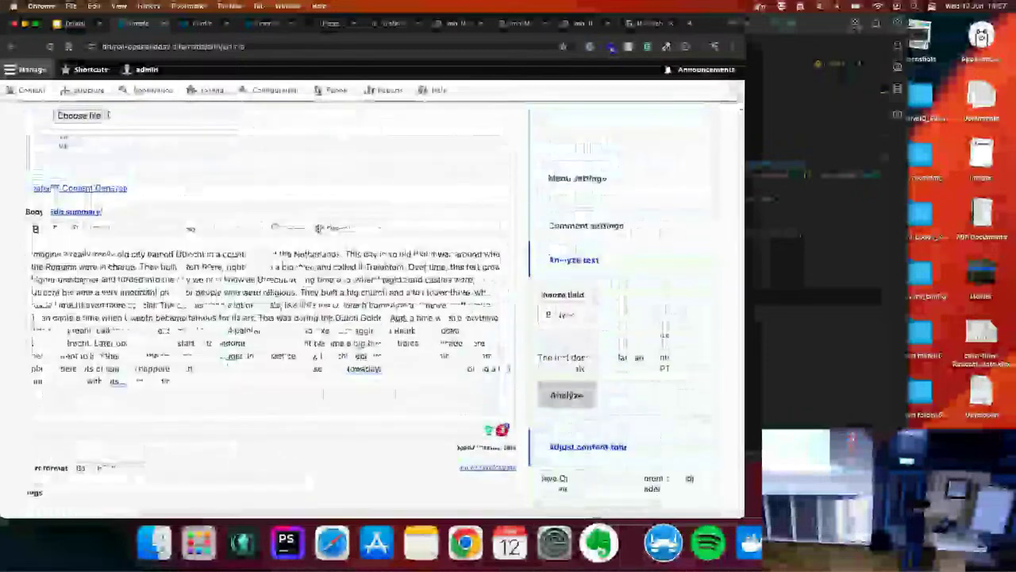
key("super+a")
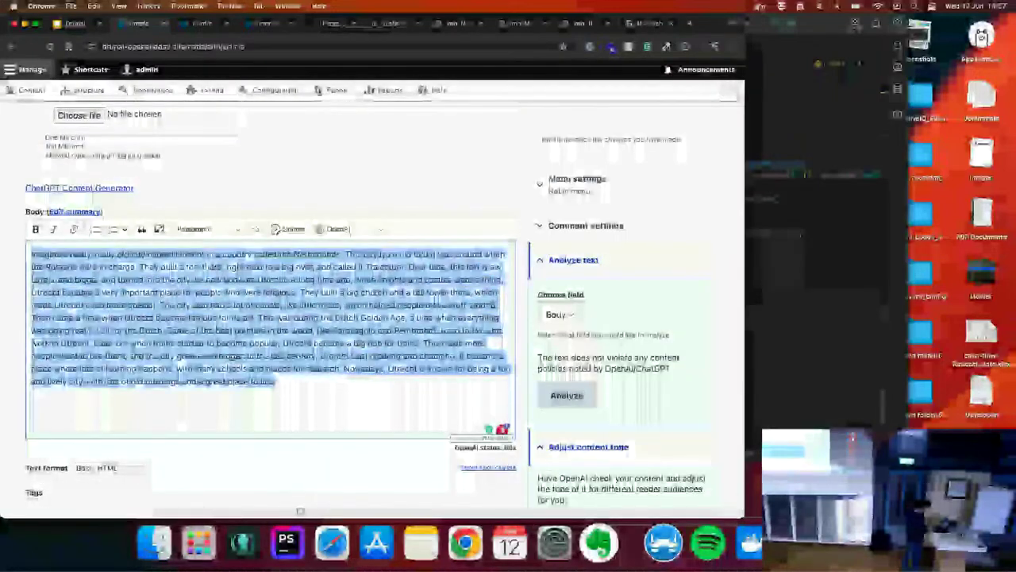
left_click(337, 229)
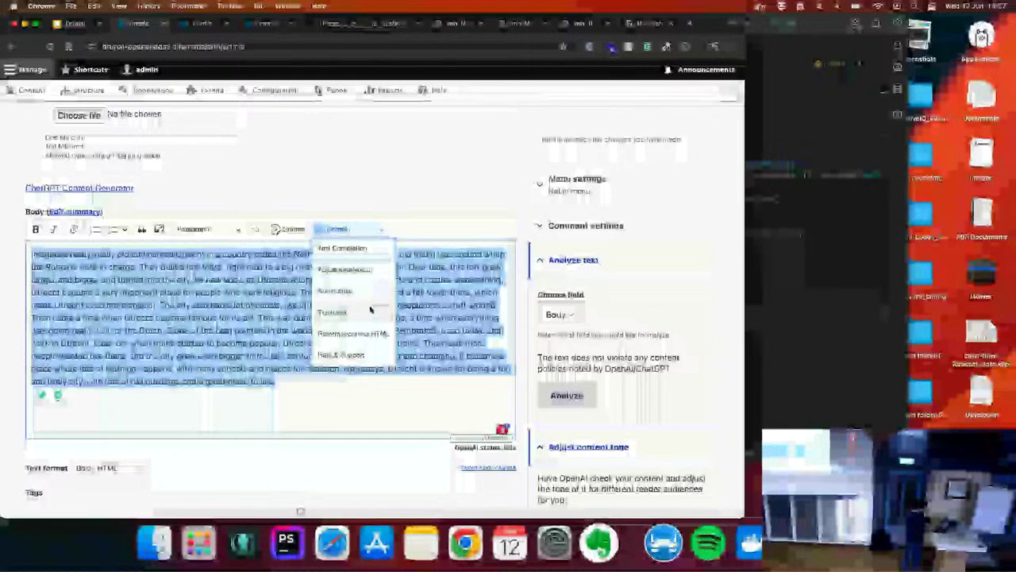
left_click(370, 309)
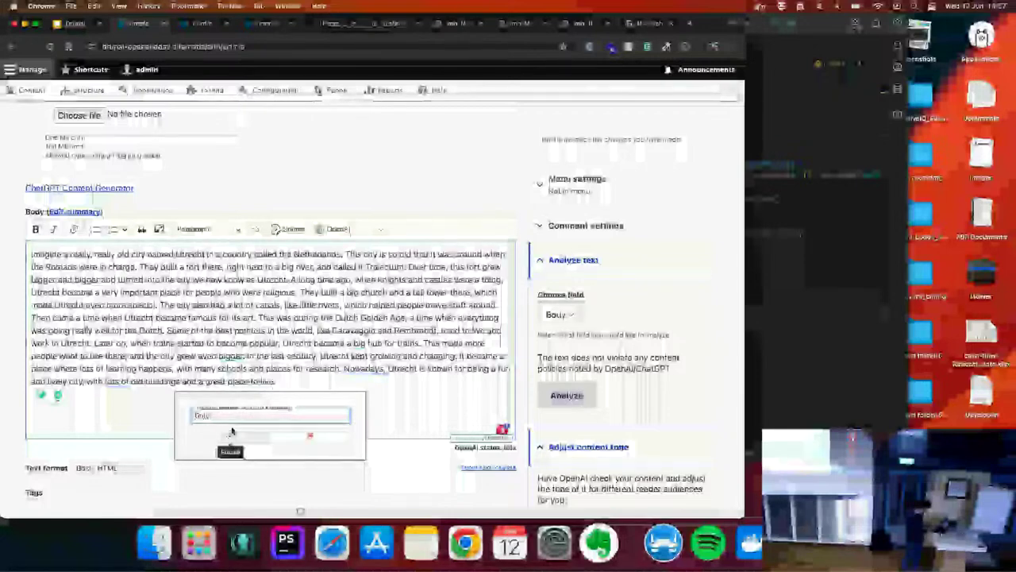
left_click(230, 436)
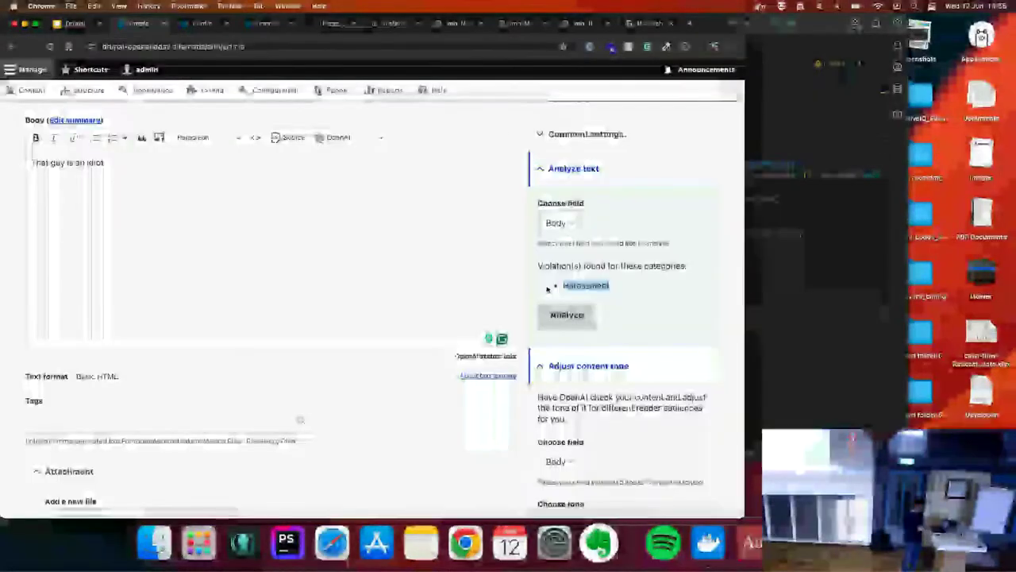
Delete the sample sentence from the article's Body field
triple_click(67, 161)
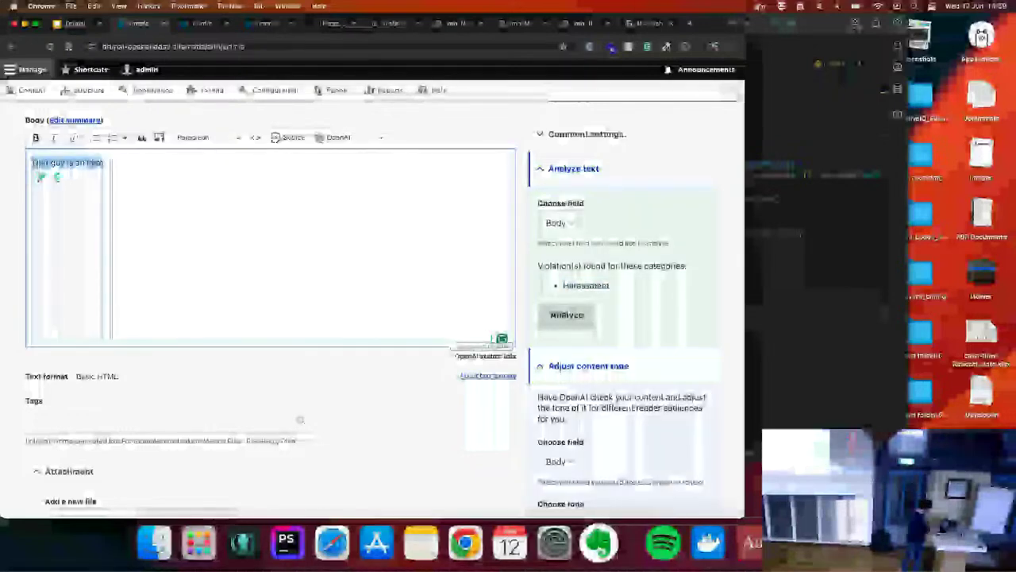
key("BackSpace")
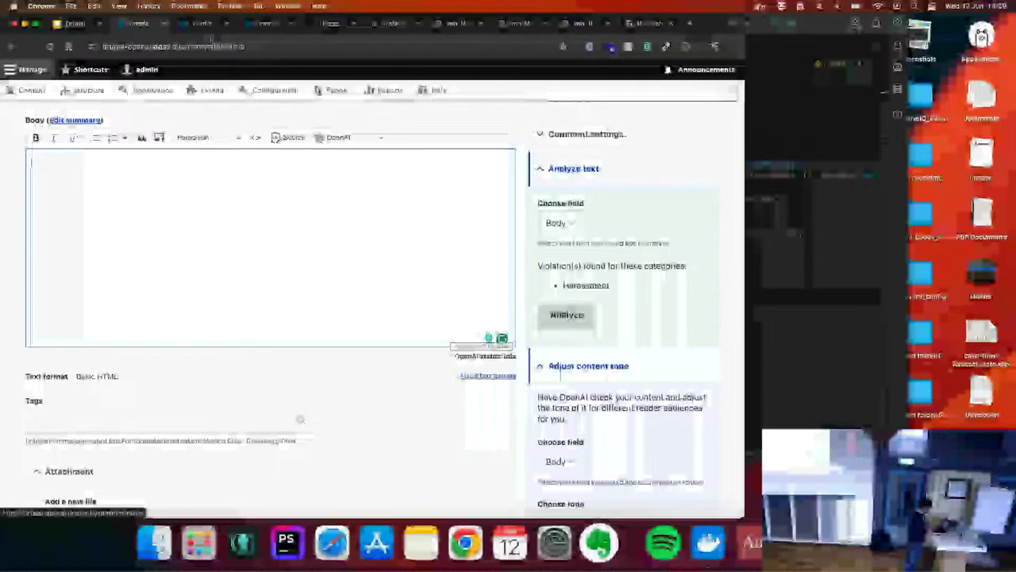
Review the Text completion settings of the OpenAI tools plugin in the Basic HTML text format
left_click(202, 23)
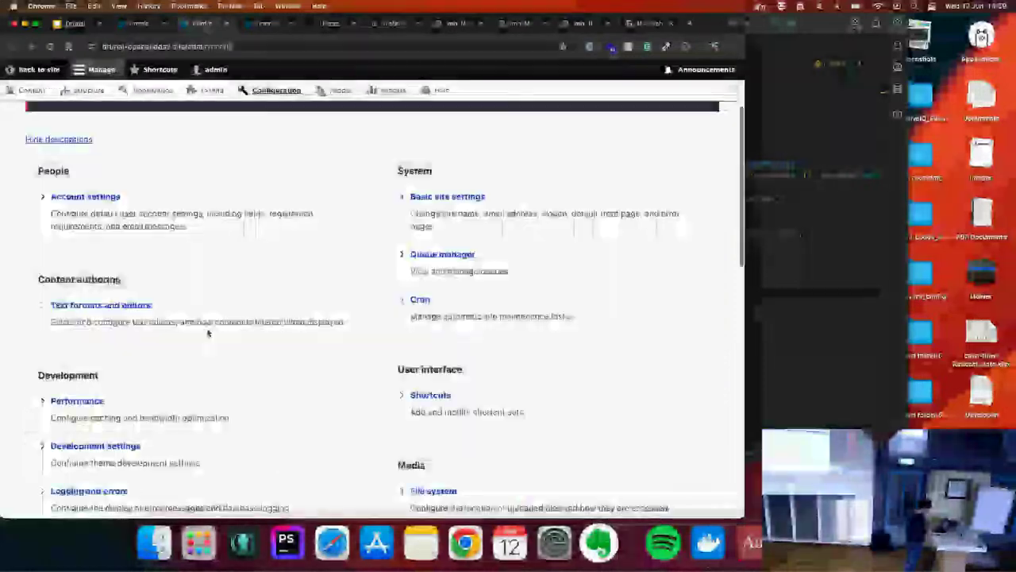
scroll(75, 338, "down", 5)
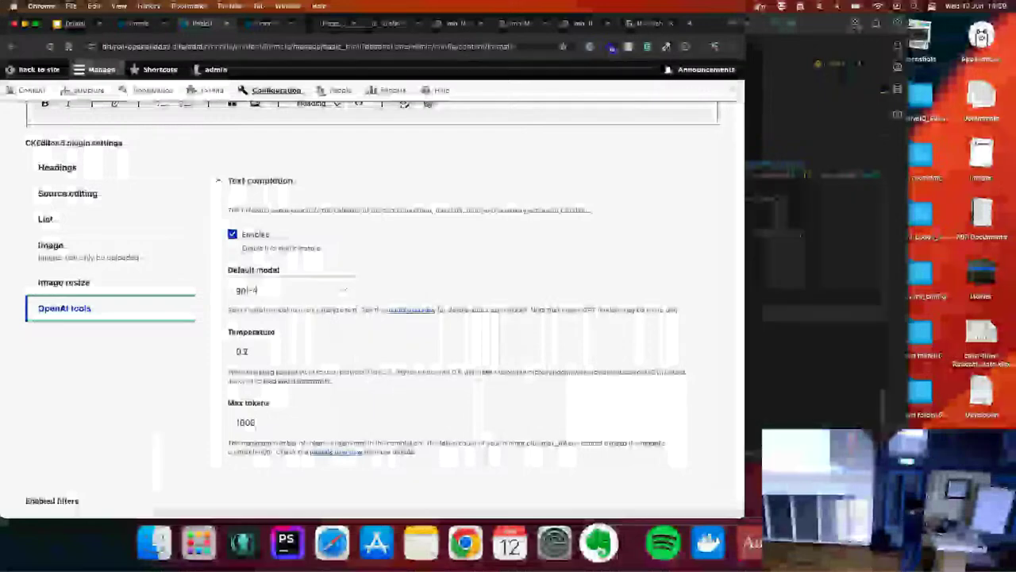
scroll(262, 291, "down", 2)
scroll(136, 424, "up", 10)
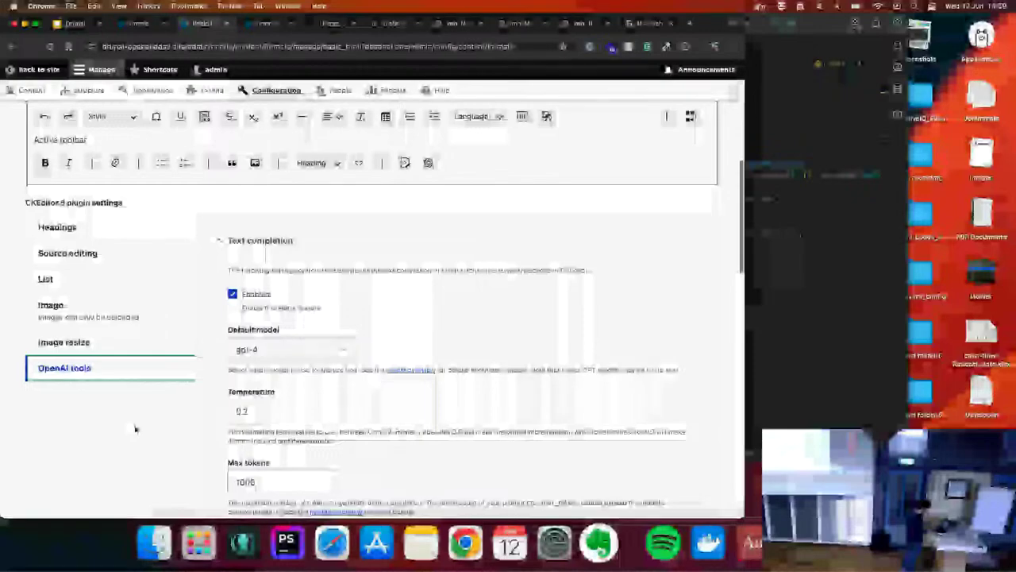
scroll(373, 318, "up", 2)
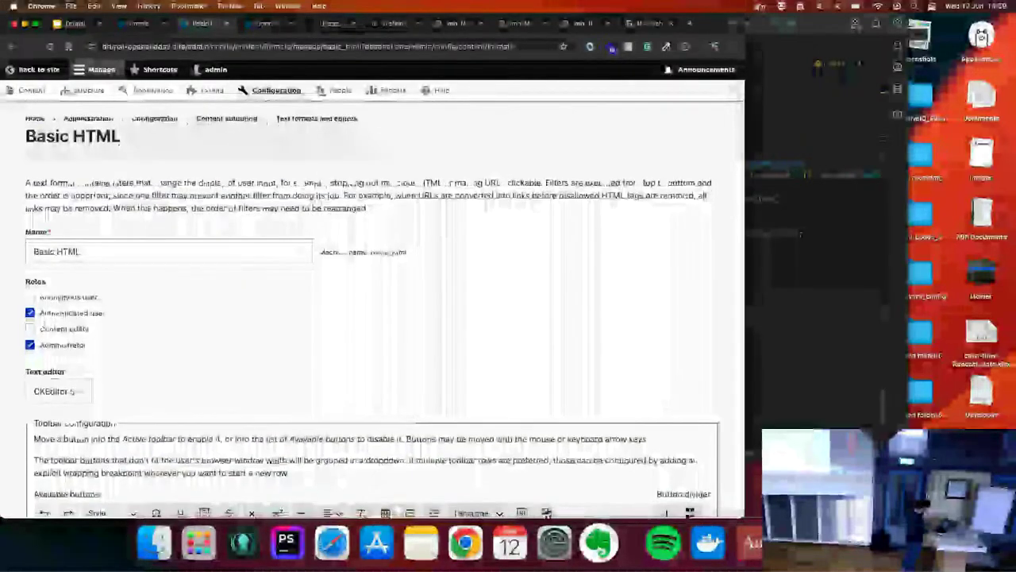
Review the extraction method and Pdftotext binary path in the Search API Attachments configuration, and return to the configuration overview
left_click(154, 119)
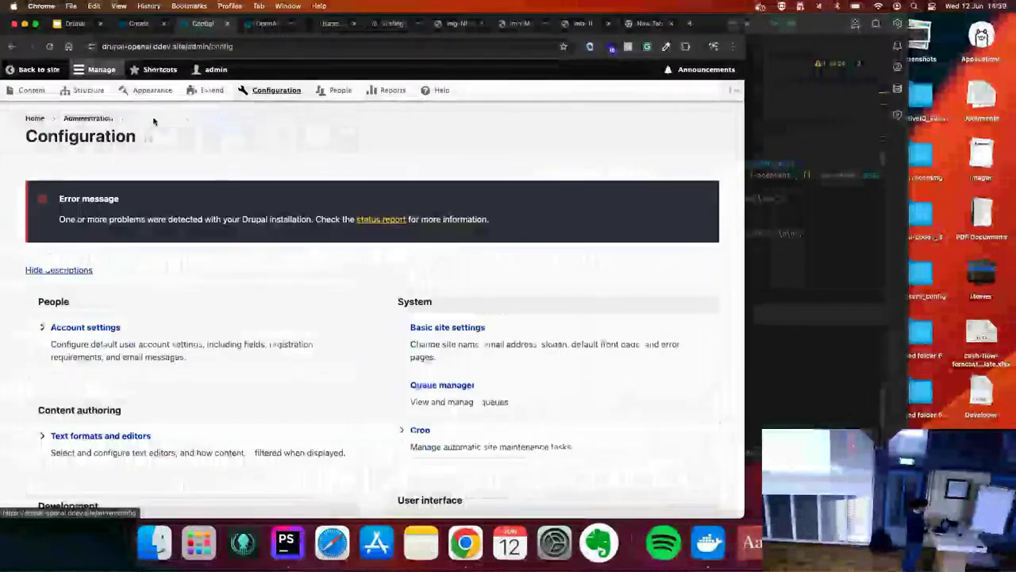
scroll(211, 363, "down", 5)
scroll(213, 362, "down", 5)
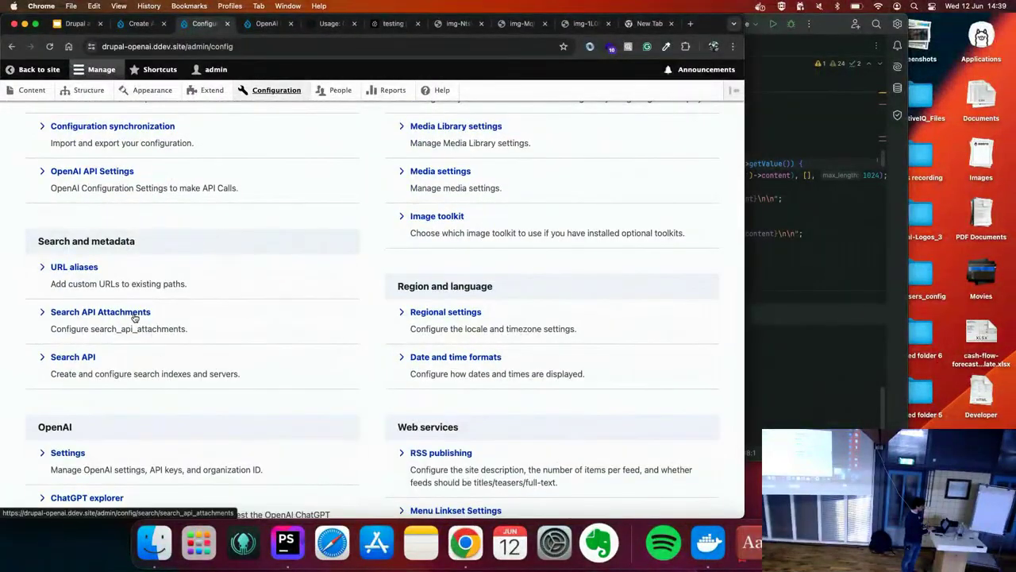
left_click(136, 315)
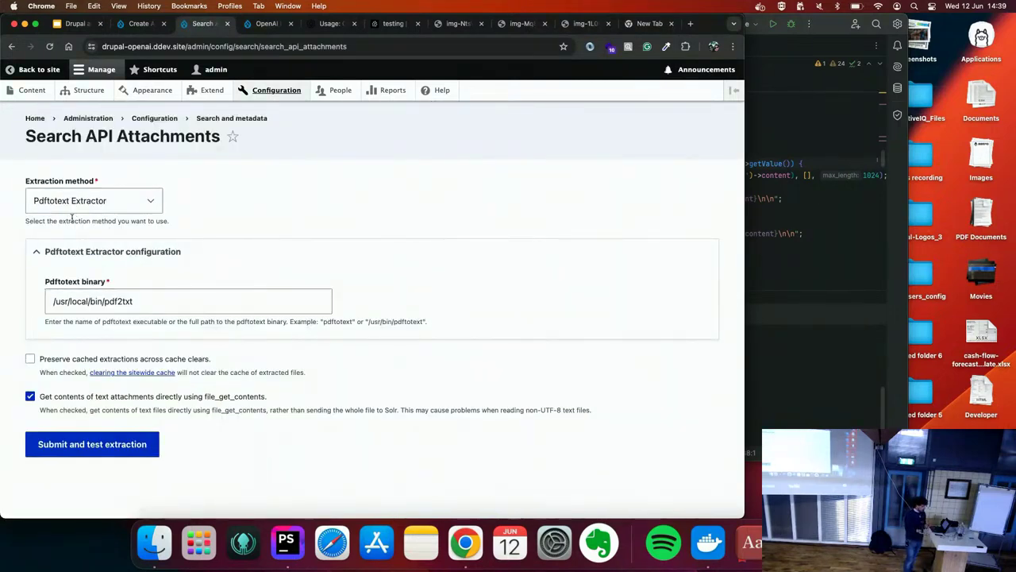
left_click(139, 299)
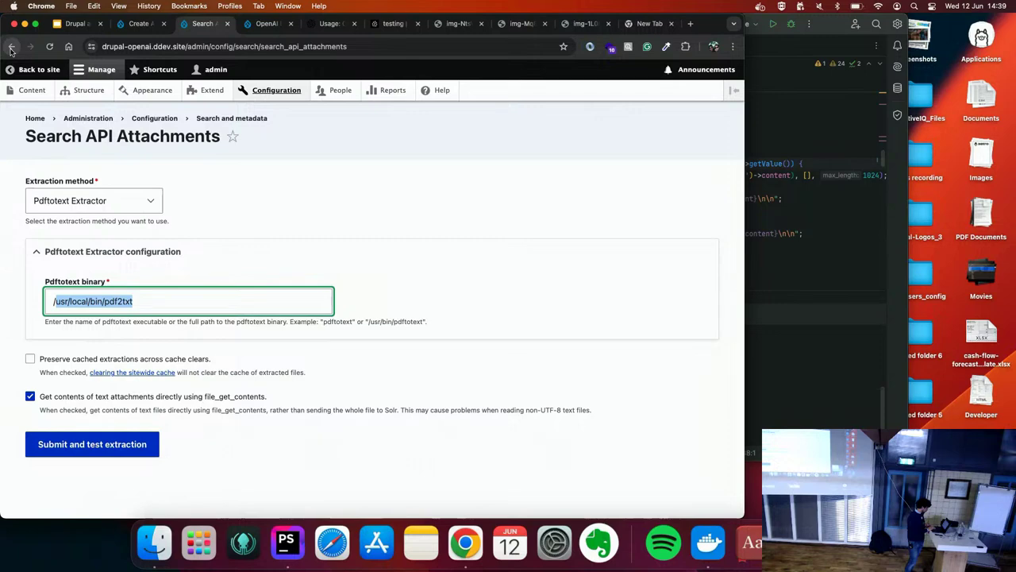
left_click(11, 47)
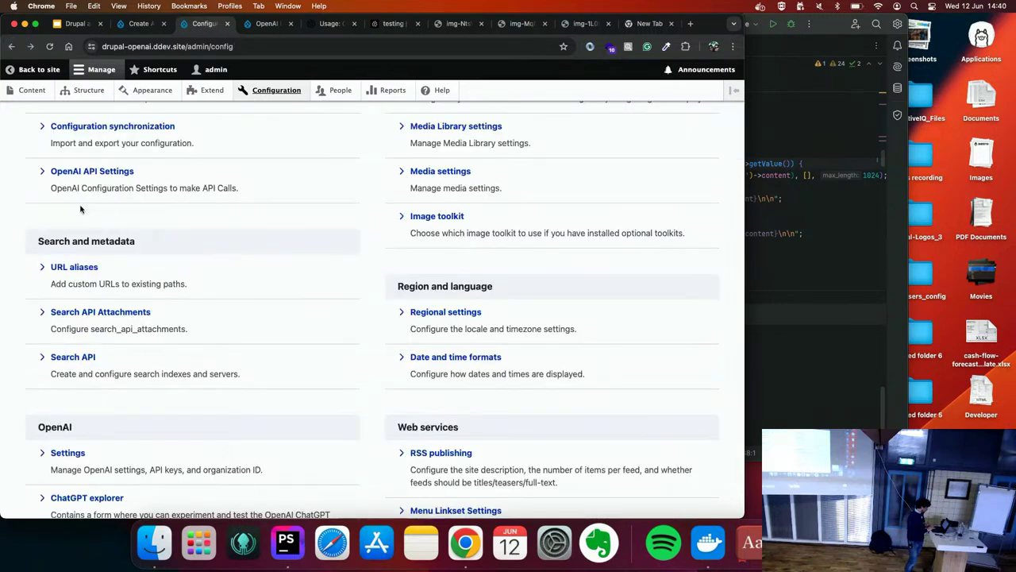
Examine the OpenAI Embeddings settings, including the analyzed entities, stopwords, embedding model and vector client plugin
scroll(133, 332, "down", 5)
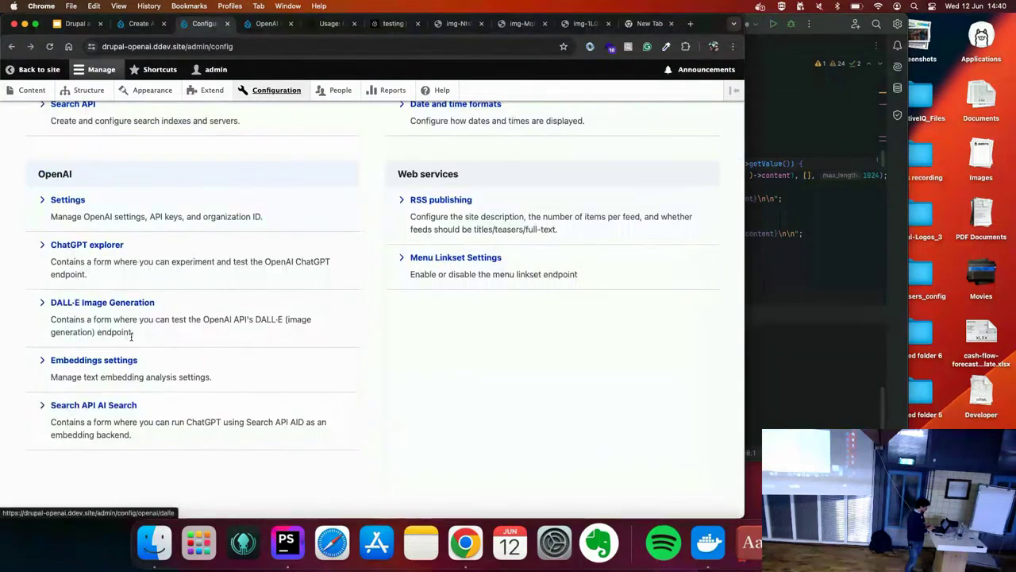
left_click(109, 361)
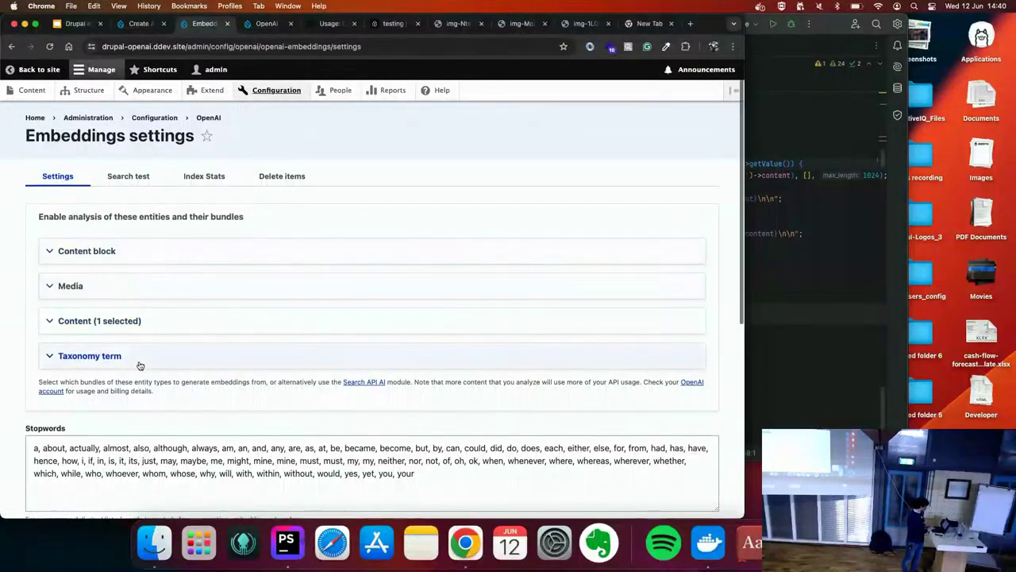
scroll(139, 365, "down", 1)
left_click(79, 247)
left_click(79, 247)
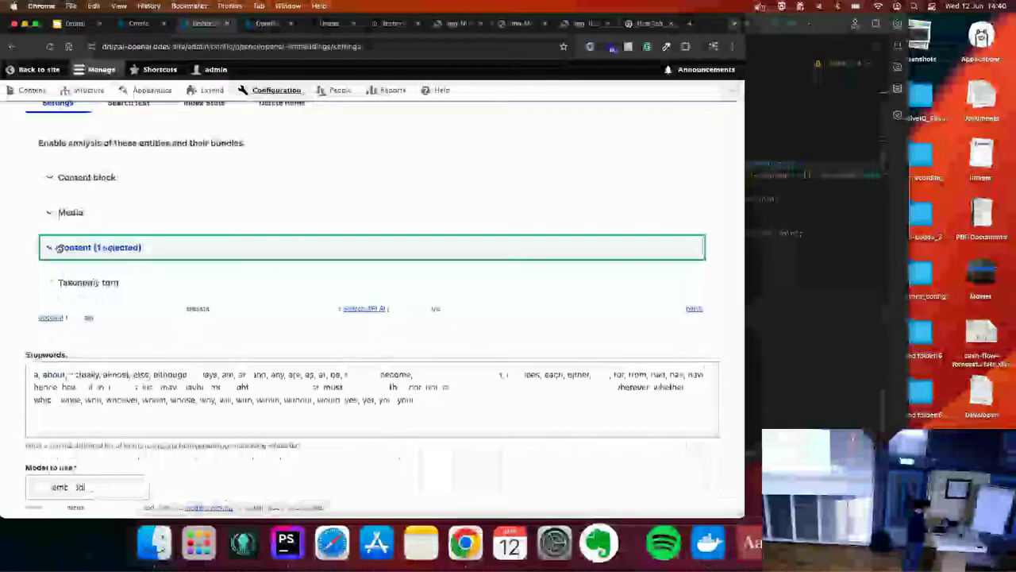
scroll(30, 318, "down", 5)
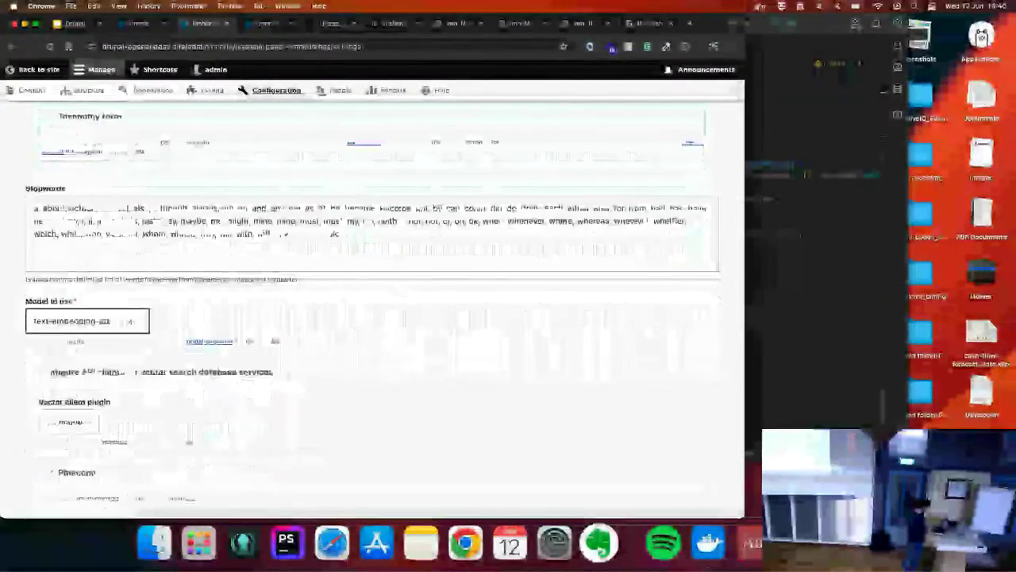
scroll(85, 369, "down", 2)
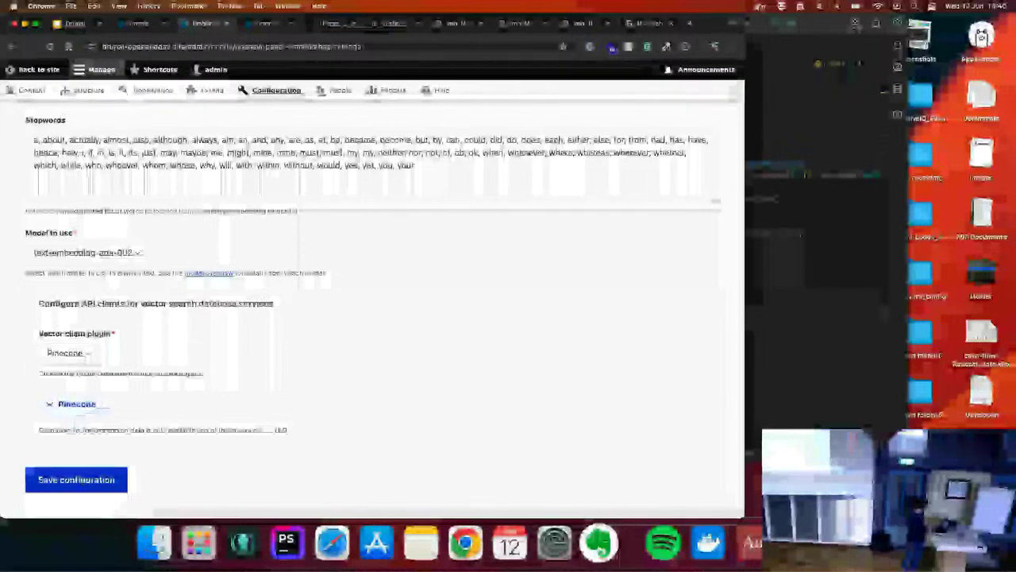
scroll(223, 208, "up", 10)
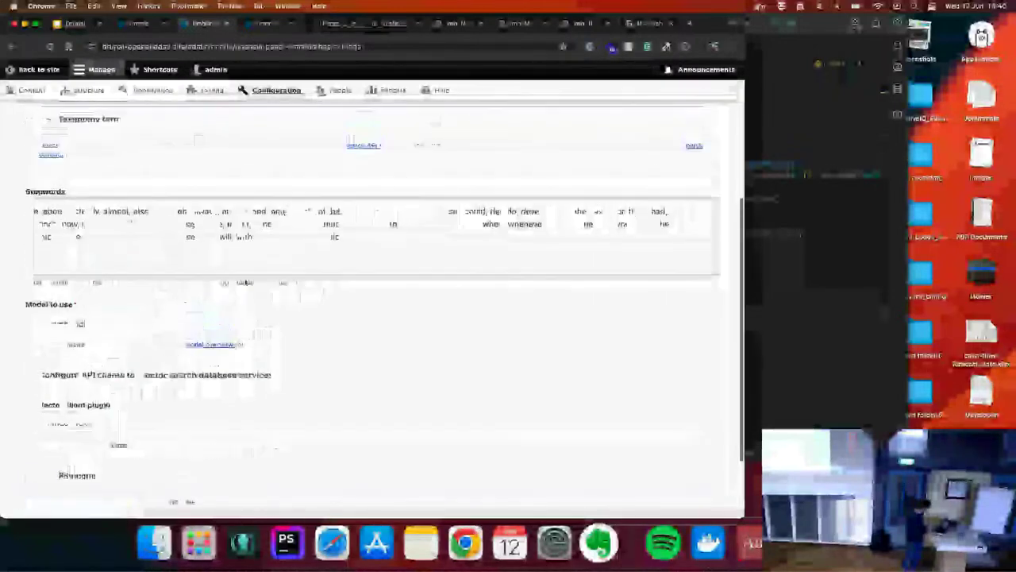
Examine the Pinecone search server's backend and namespace in the Search API configuration, and return to the server list
left_click(276, 92)
scroll(182, 309, "down", 10)
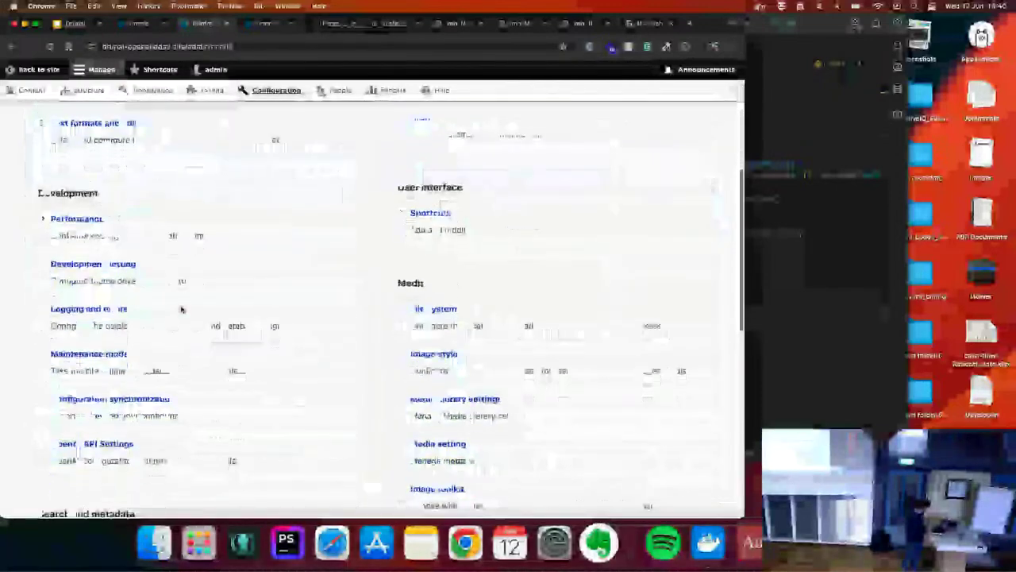
scroll(182, 309, "down", 5)
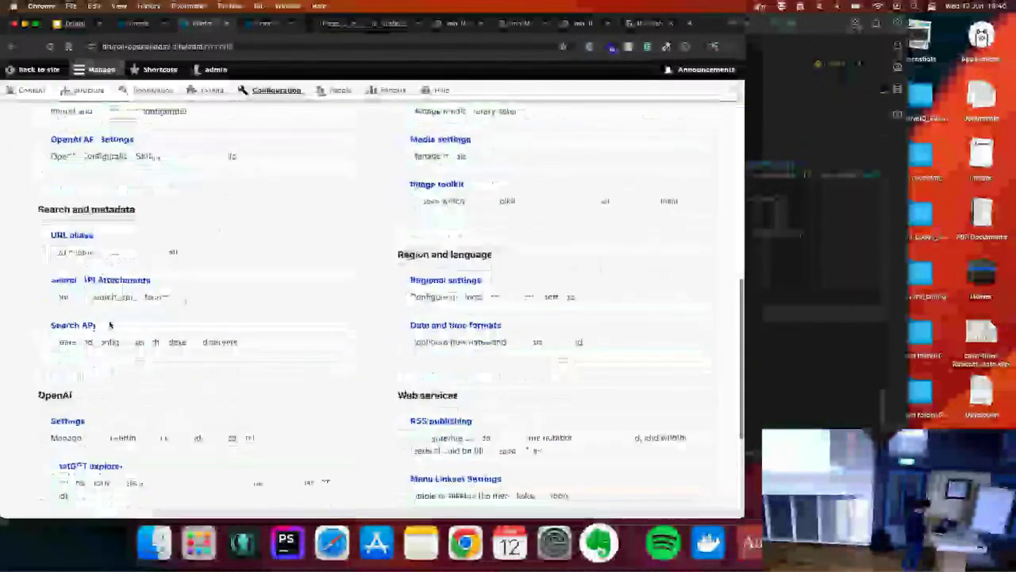
left_click(94, 325)
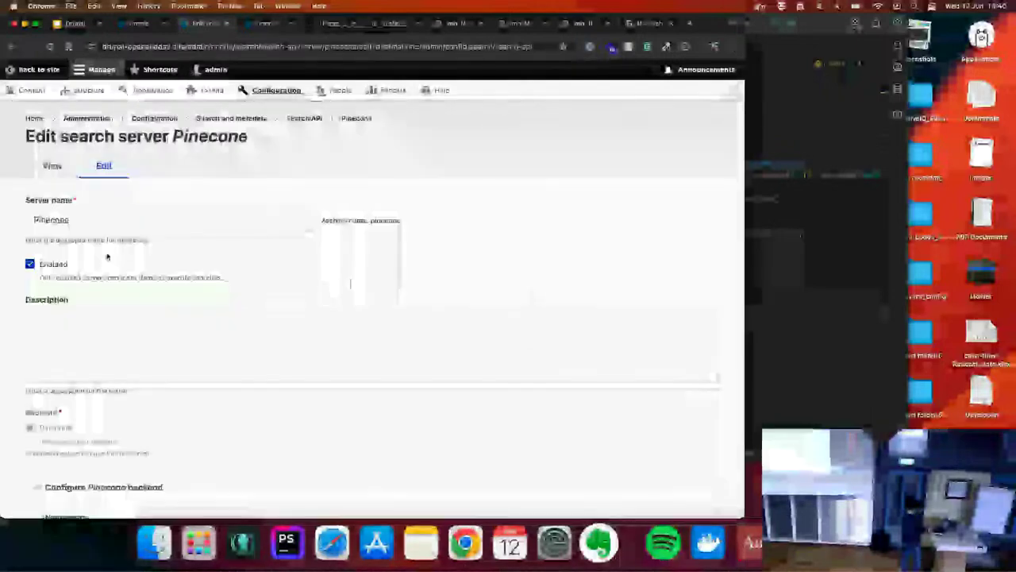
scroll(350, 283, "down", 2)
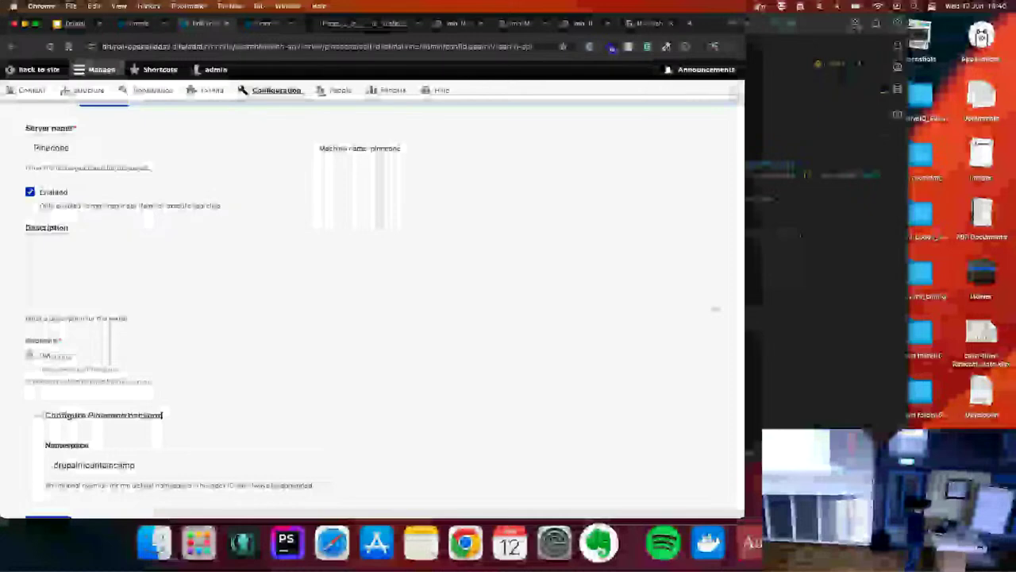
scroll(372, 301, "down", 2)
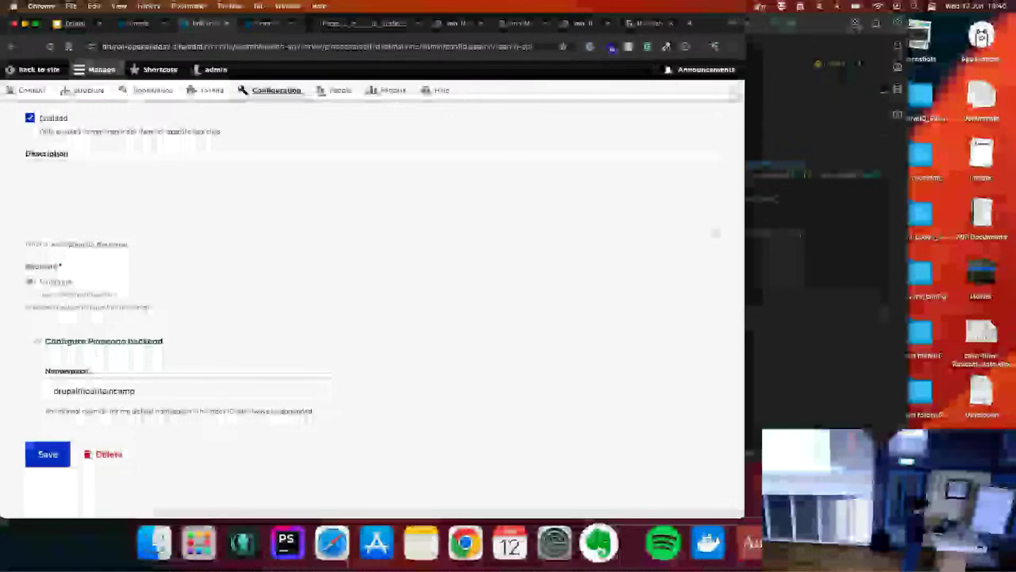
scroll(373, 301, "up", 1)
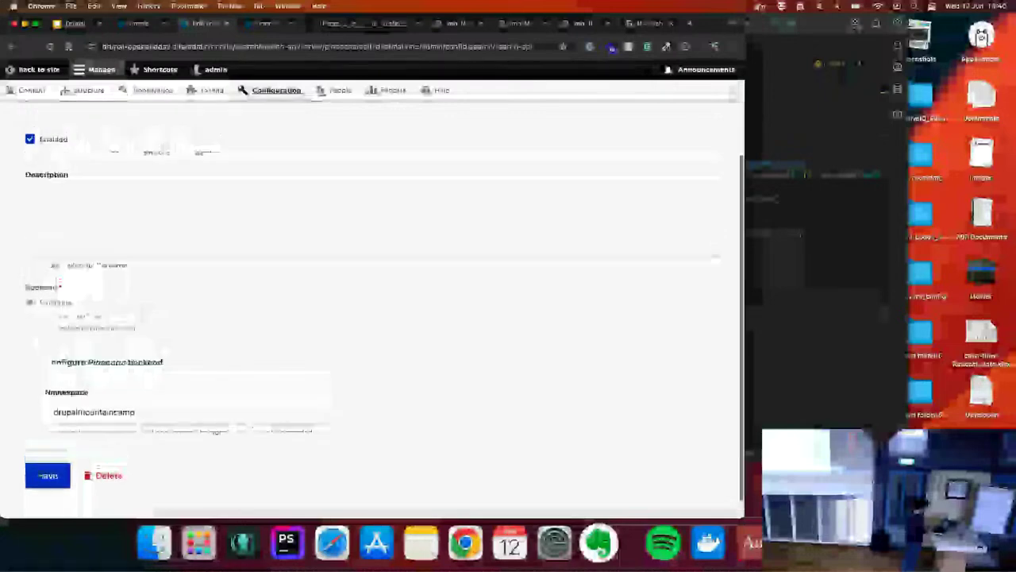
left_click(10, 47)
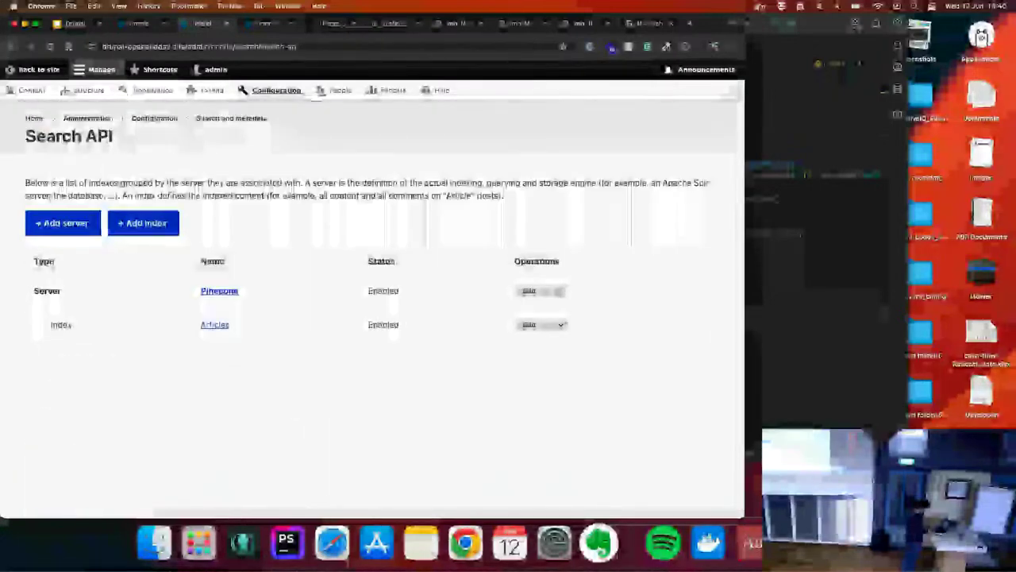
Open the Articles search index for editing and review its datasources and assigned server
left_click(530, 326)
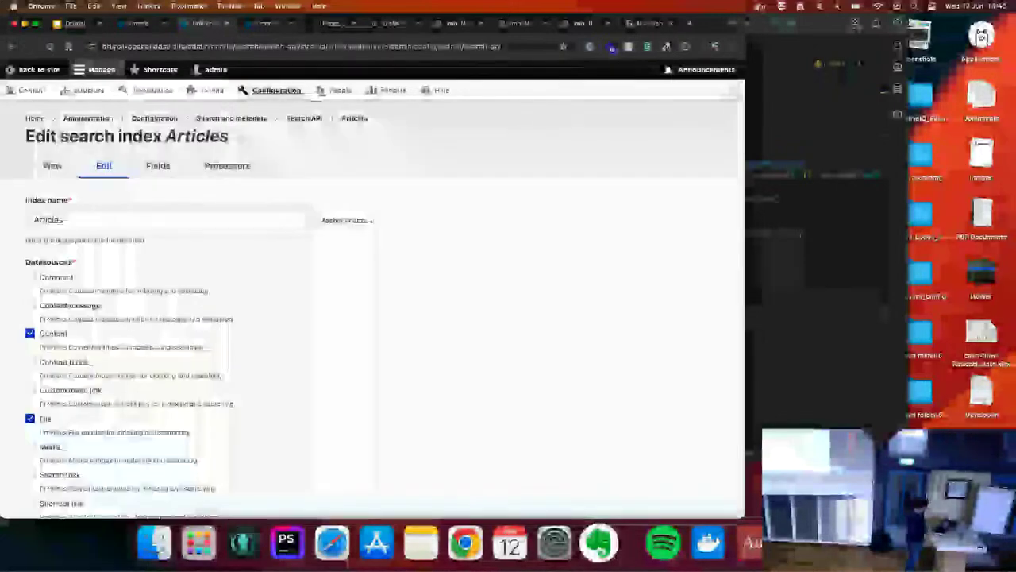
scroll(98, 371, "down", 2)
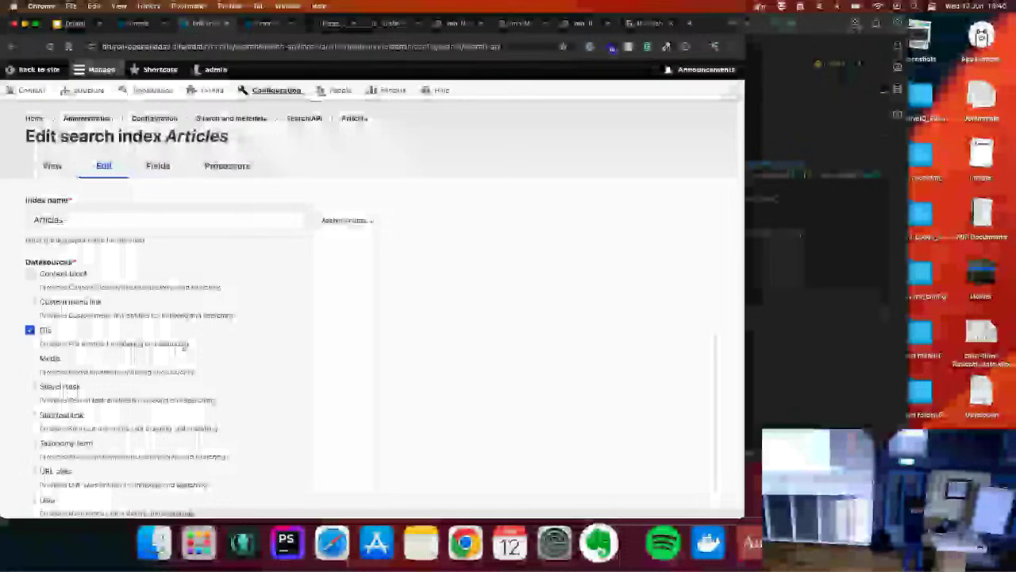
scroll(98, 370, "down", 6)
scroll(99, 371, "down", 2)
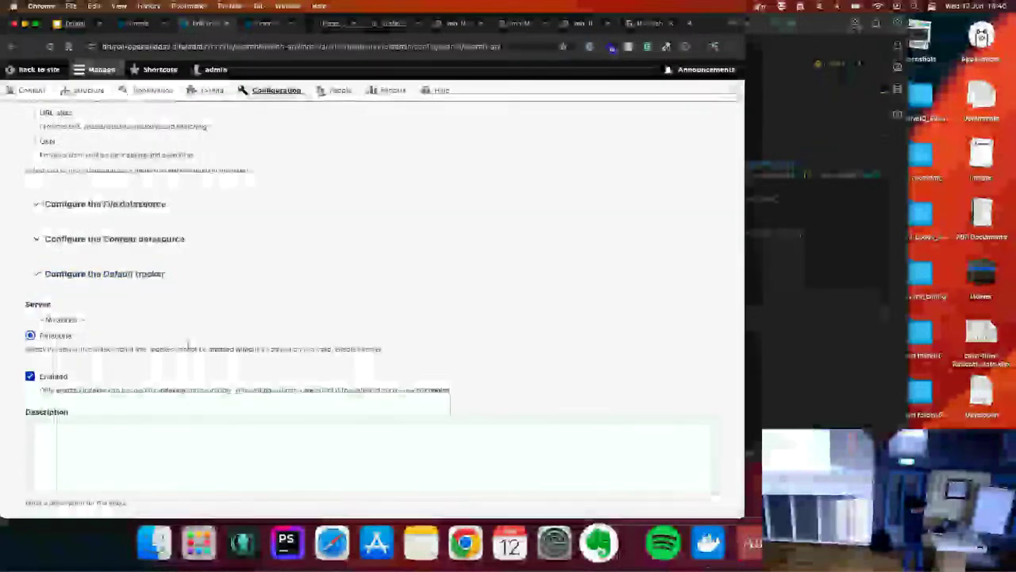
scroll(241, 335, "down", 2)
scroll(242, 335, "up", 10)
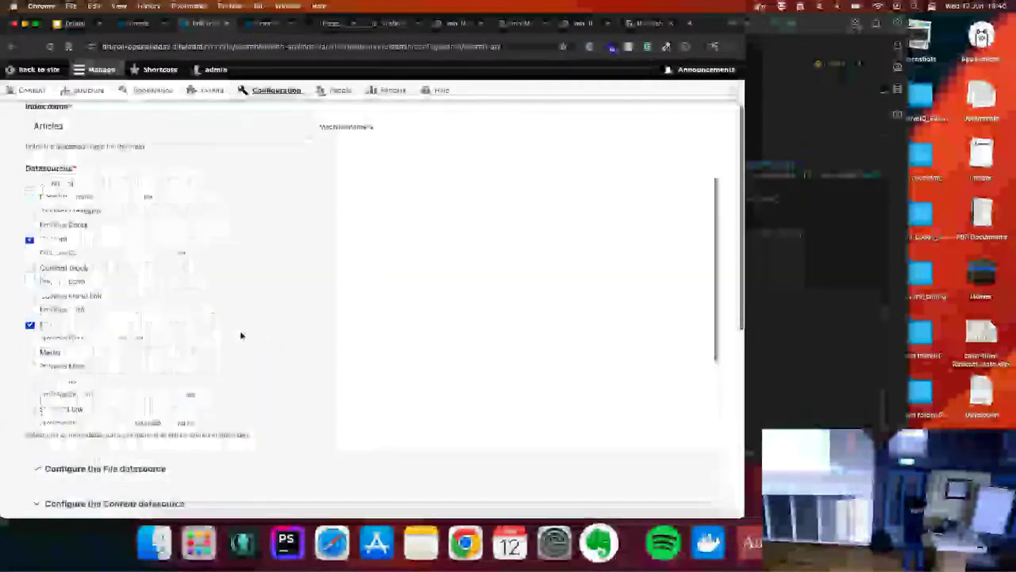
Set the Body field's type to Embeddings in the Articles index fields and save the changes
left_click(157, 167)
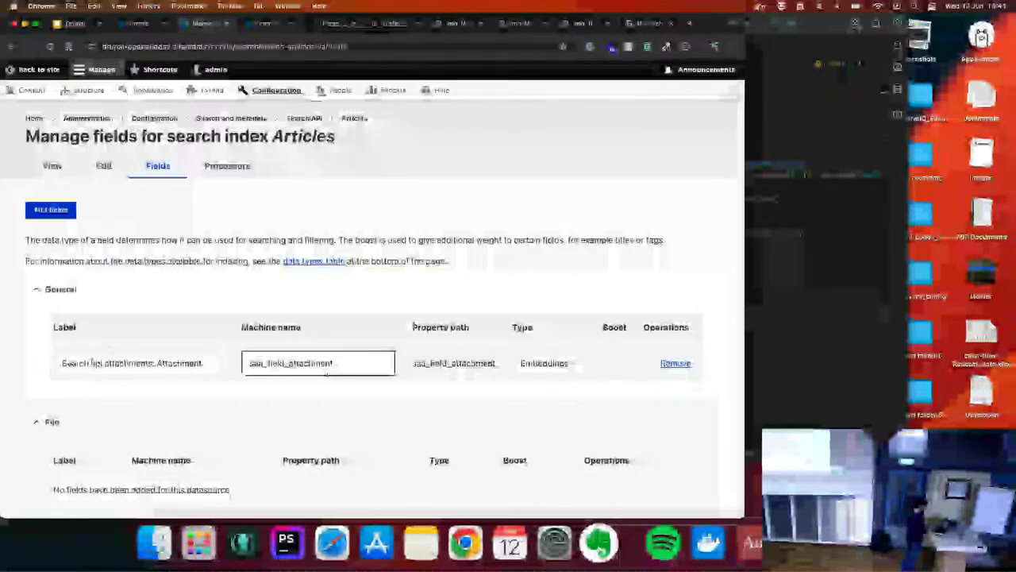
scroll(325, 374, "down", 5)
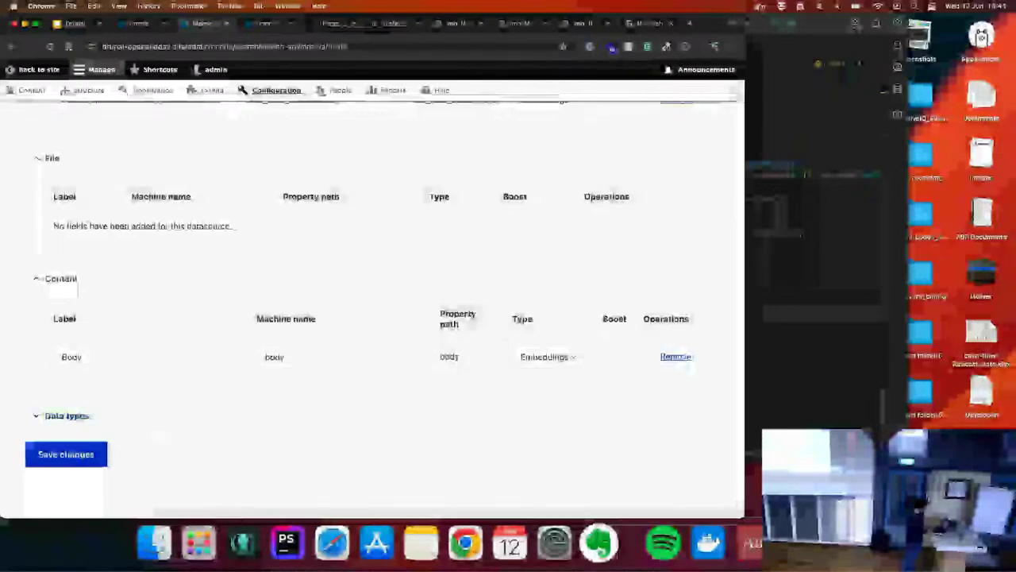
left_click(552, 356)
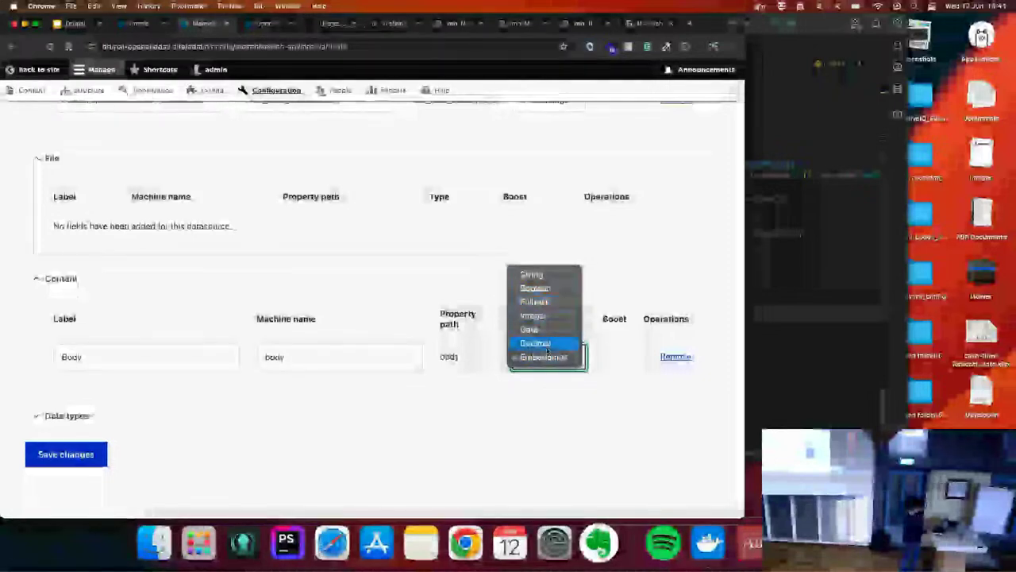
left_click(544, 357)
left_click(66, 453)
Check the index status of the Articles index and browse the records stored in Pinecone's testing index
left_click(52, 165)
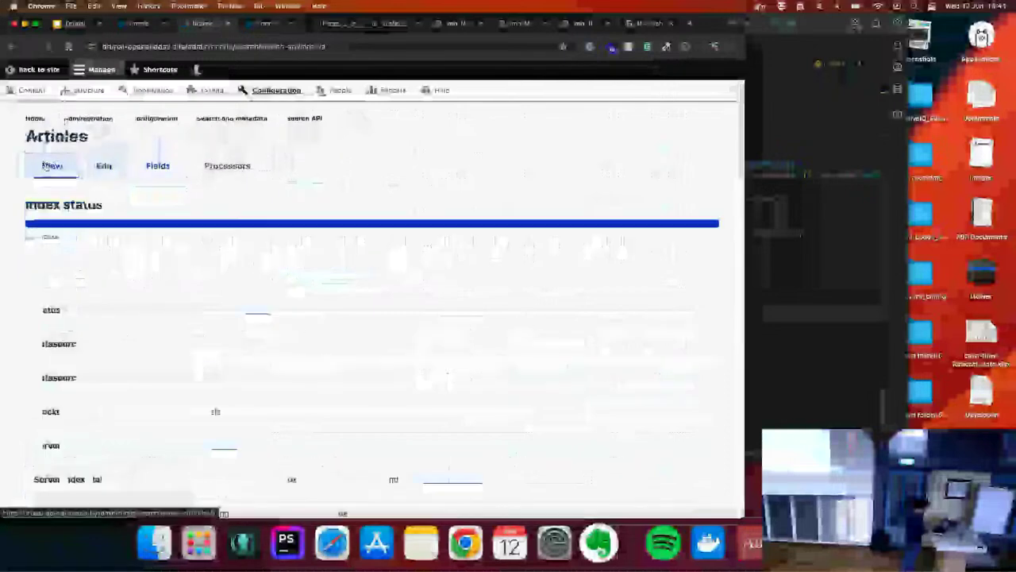
scroll(275, 323, "down", 1)
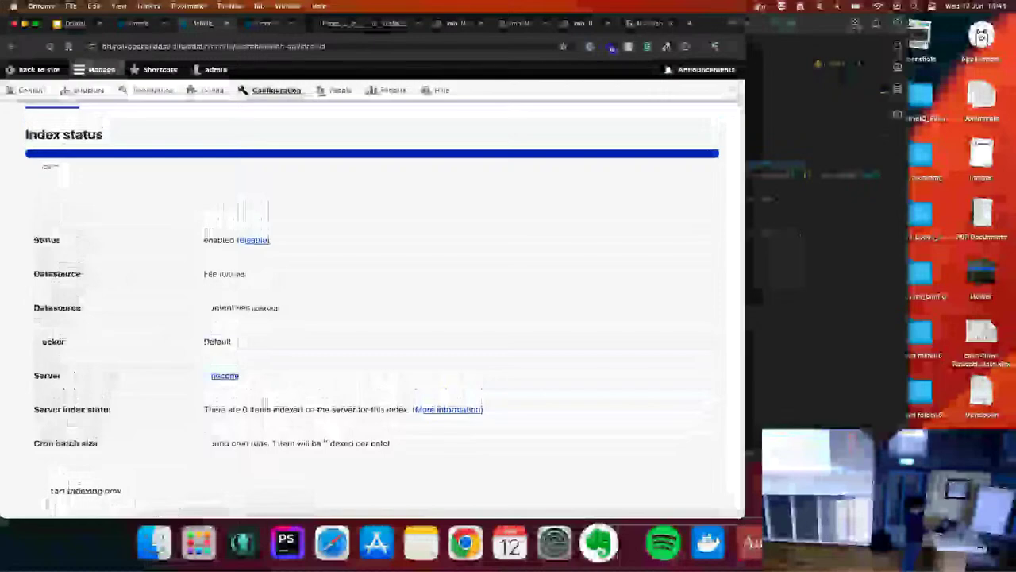
left_click(394, 23)
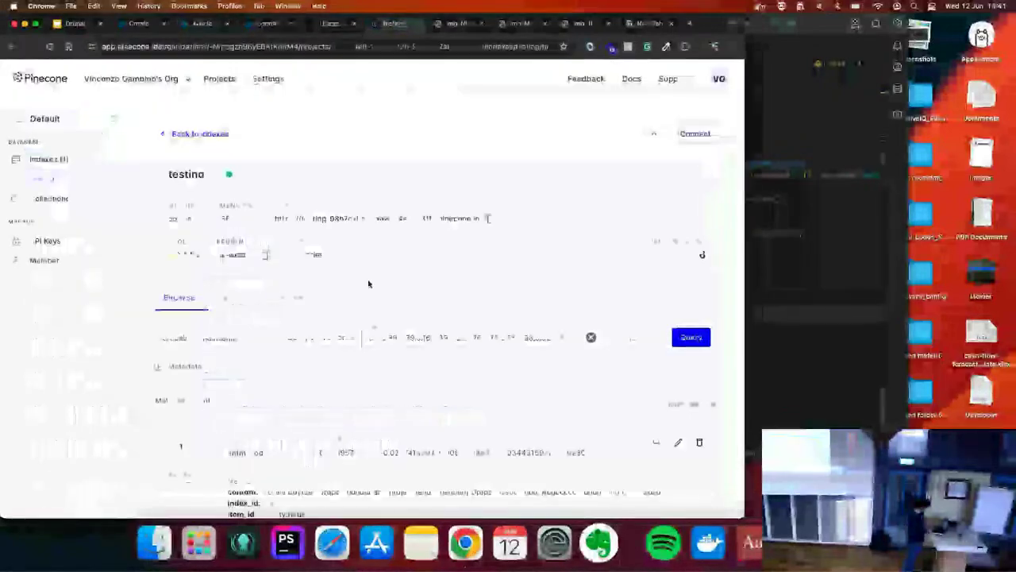
scroll(369, 283, "down", 5)
scroll(369, 284, "down", 5)
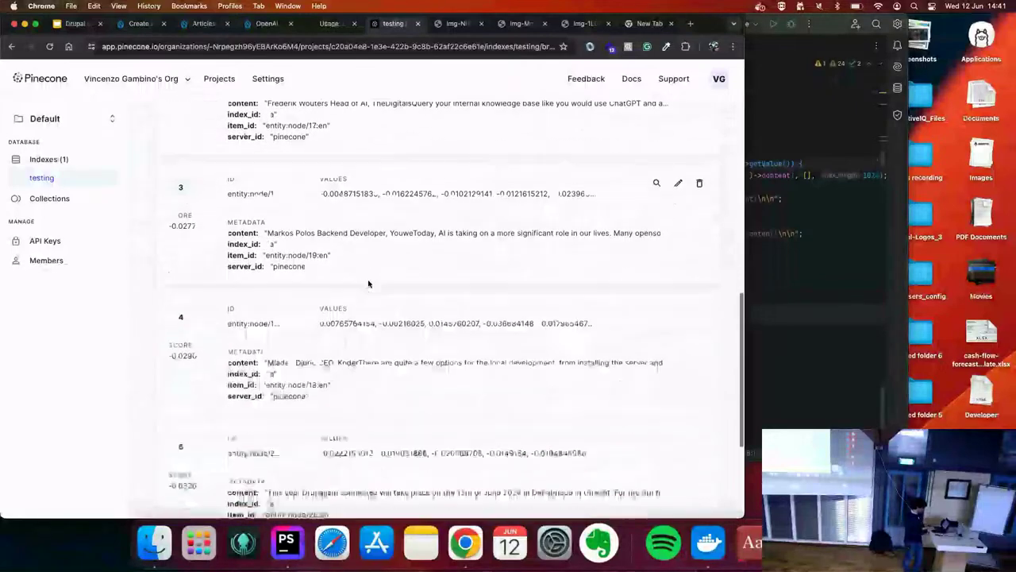
Review the vector values and content metadata of the records in Pinecone's testing index
scroll(368, 284, "down", 2)
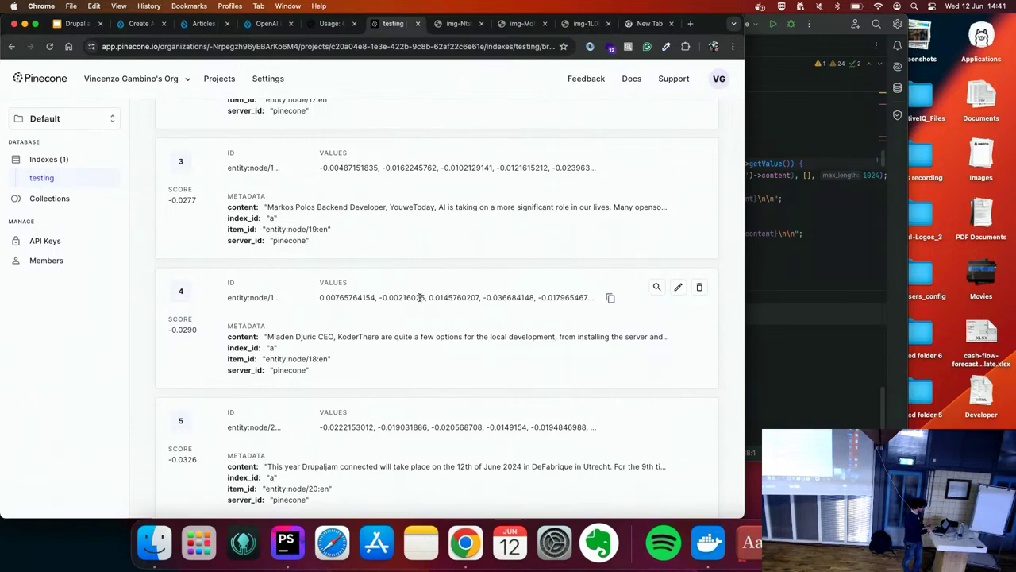
scroll(293, 308, "down", 2)
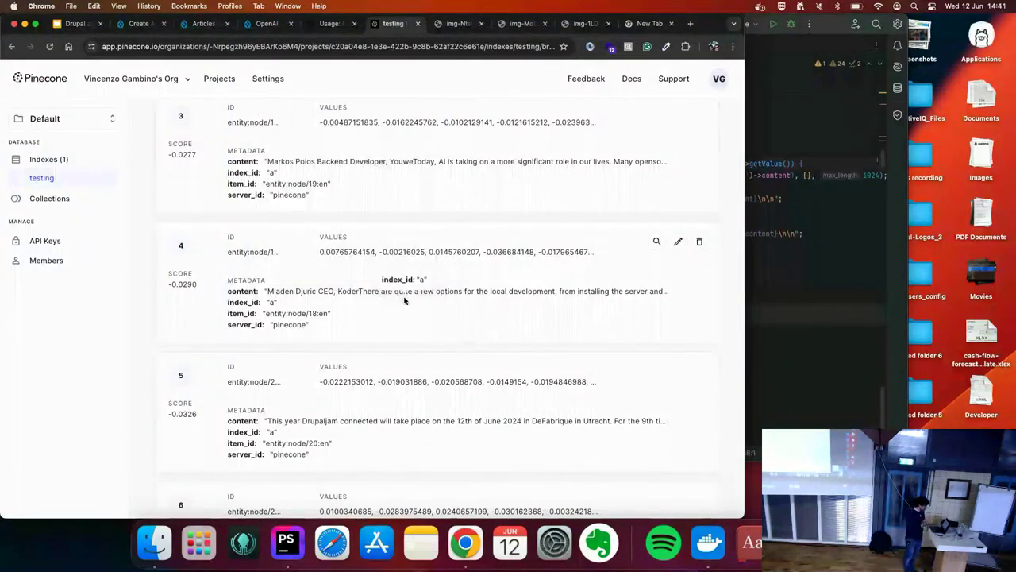
scroll(404, 300, "up", 5)
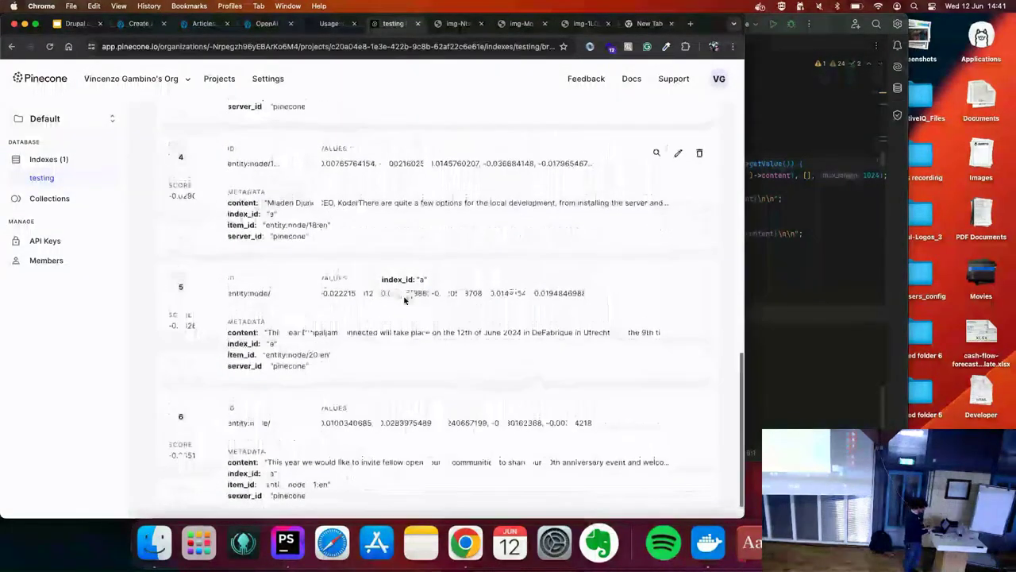
scroll(404, 300, "up", 3)
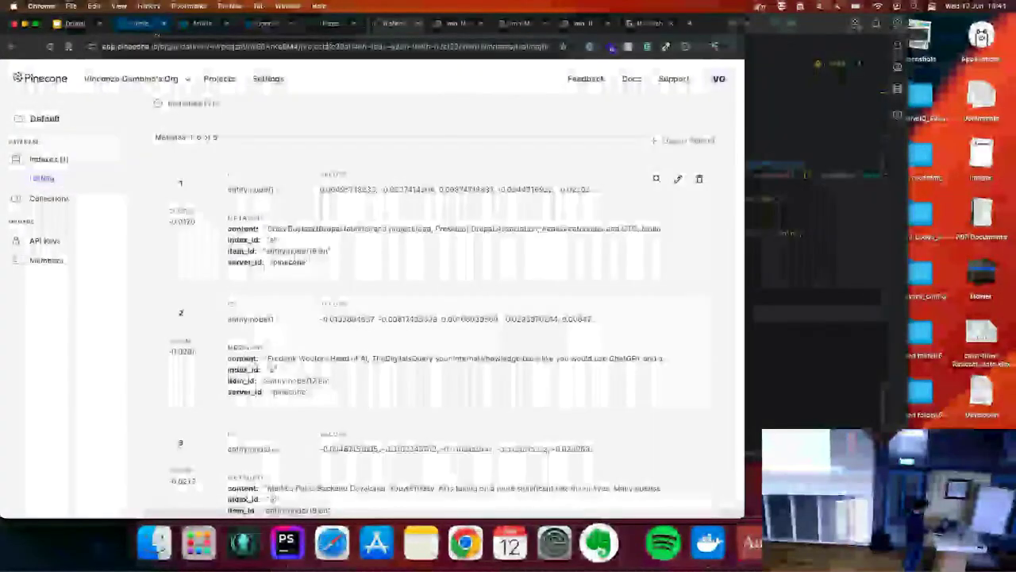
Open the ChatGPT explorer from the Drupal site's configuration and review its model, temperature, max tokens and profile options
left_click(198, 27)
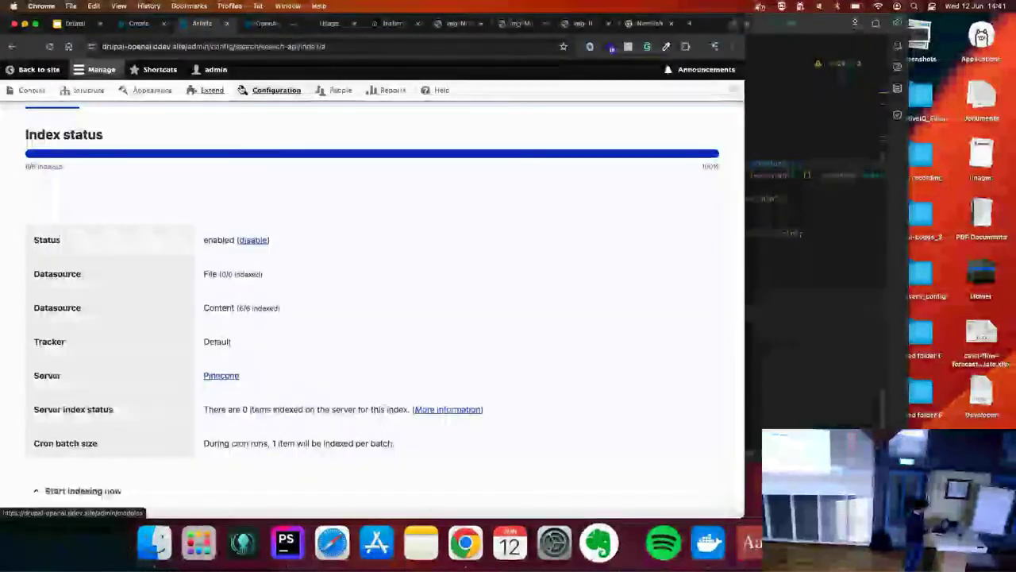
left_click(262, 91)
scroll(181, 357, "down", 10)
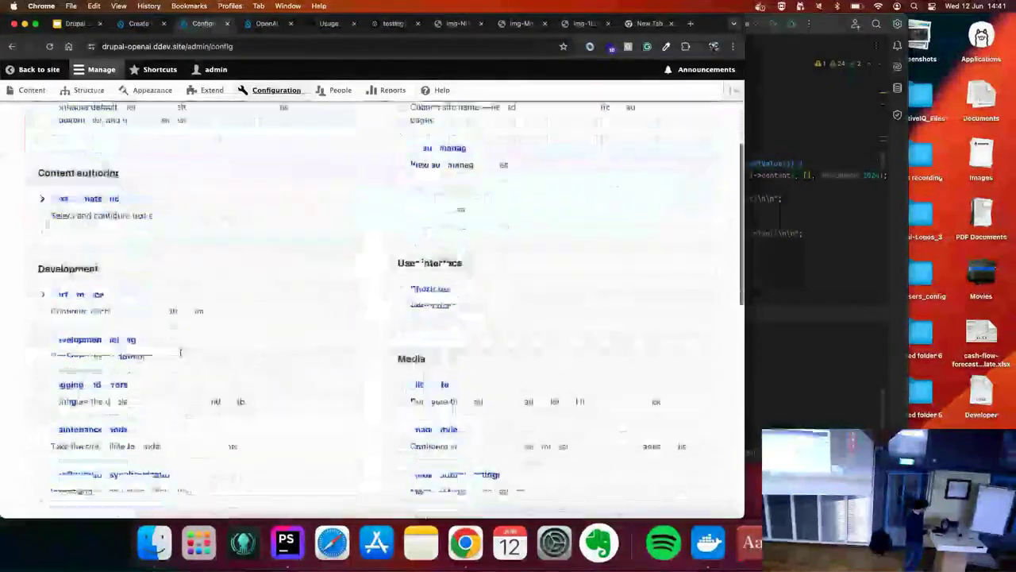
scroll(181, 357, "down", 3)
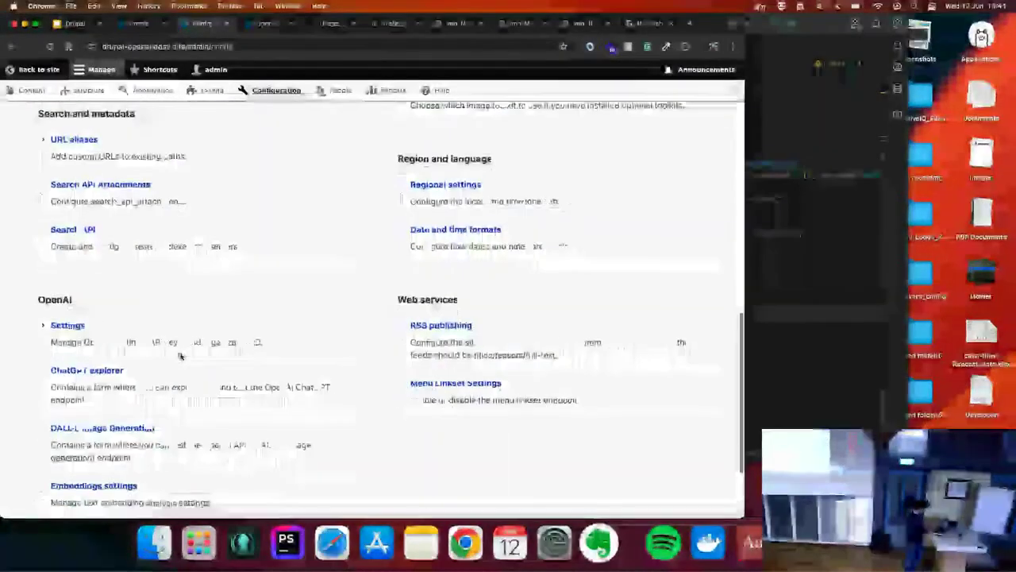
left_click(112, 370)
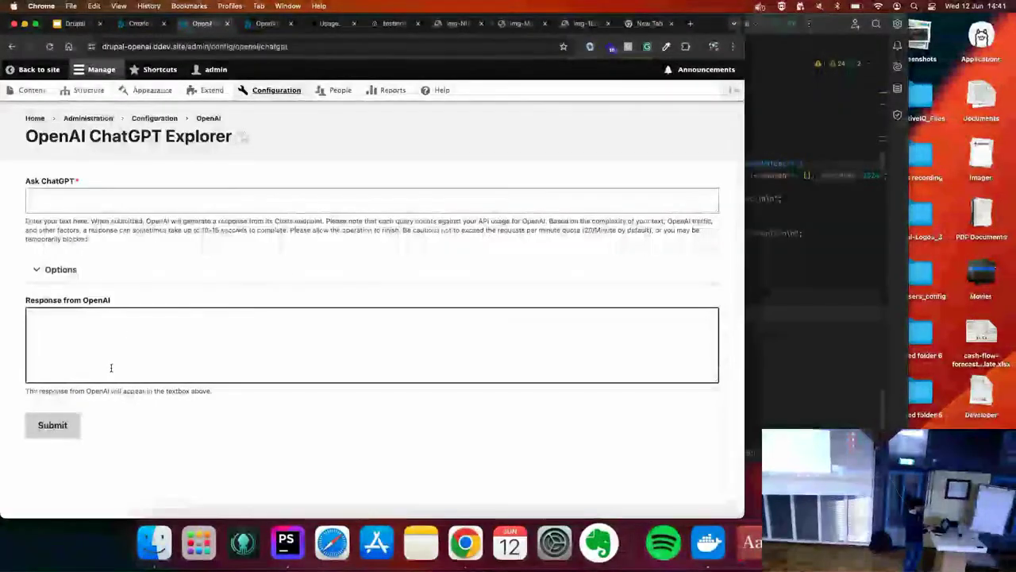
left_click(142, 273)
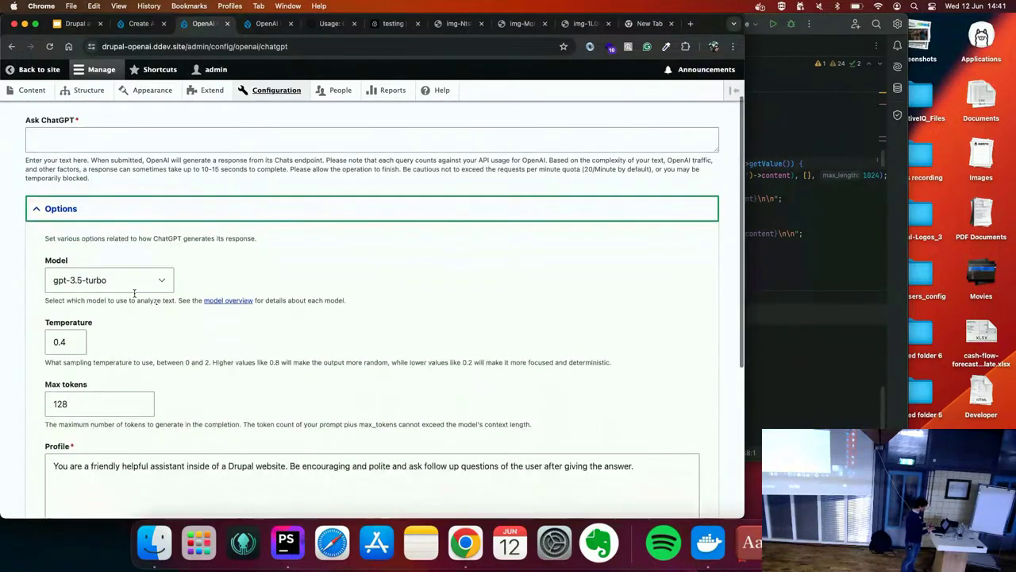
scroll(146, 312, "down", 3)
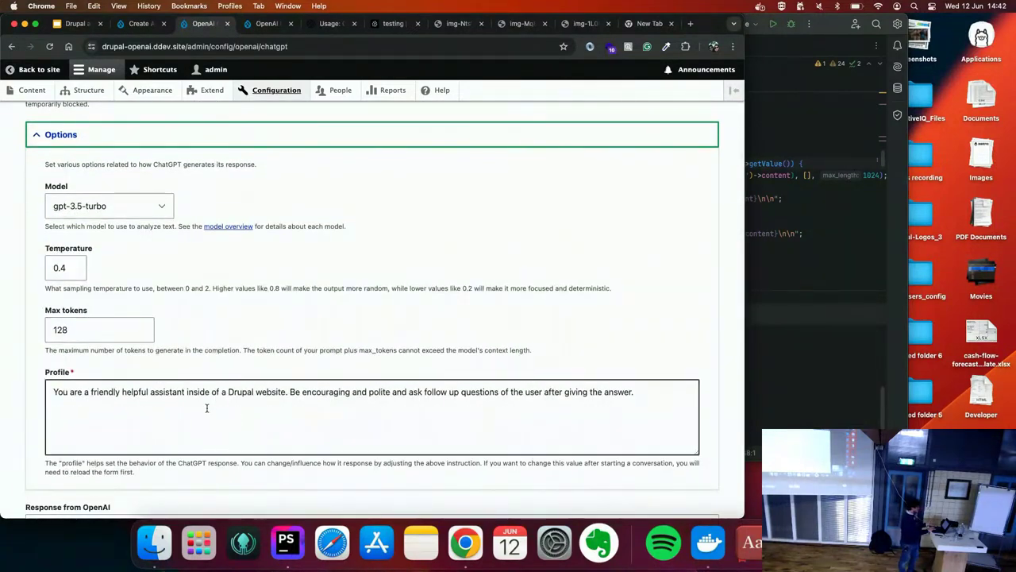
scroll(200, 416, "down", 1)
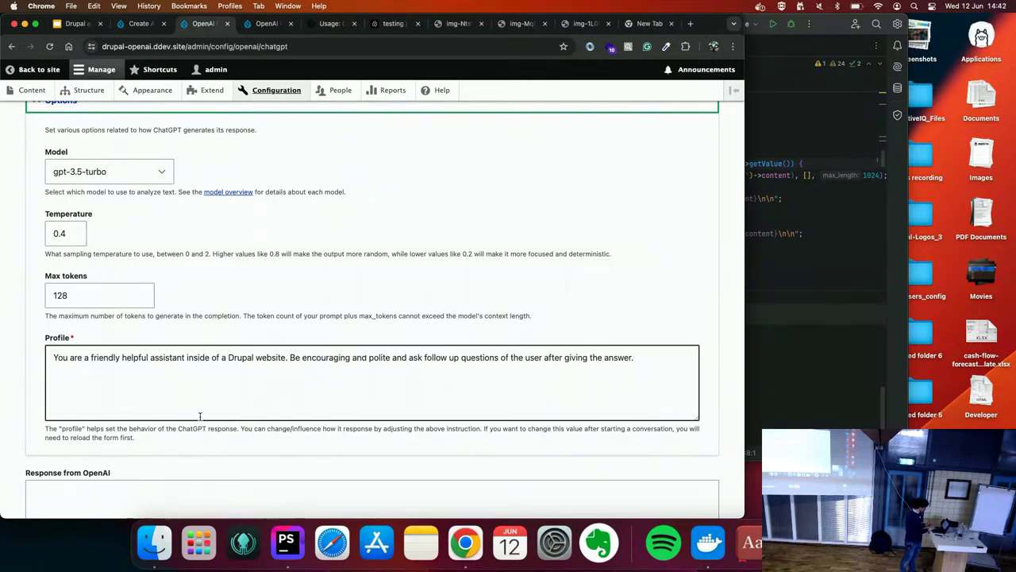
Submit the question "How to create a controller" to ChatGPT using the default Drupal assistant profile
scroll(200, 416, "up", 5)
left_click(95, 199)
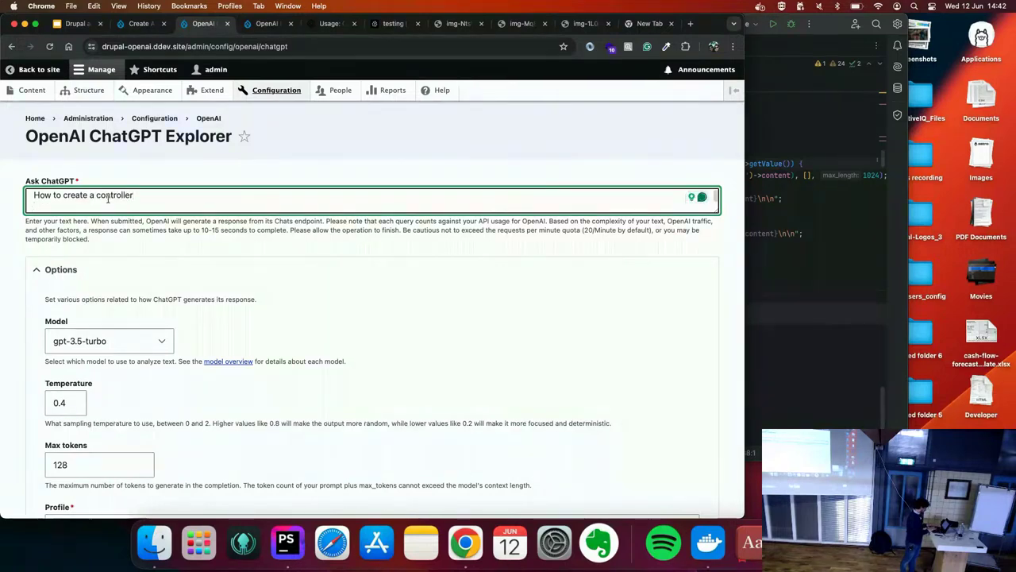
scroll(100, 199, "down", 10)
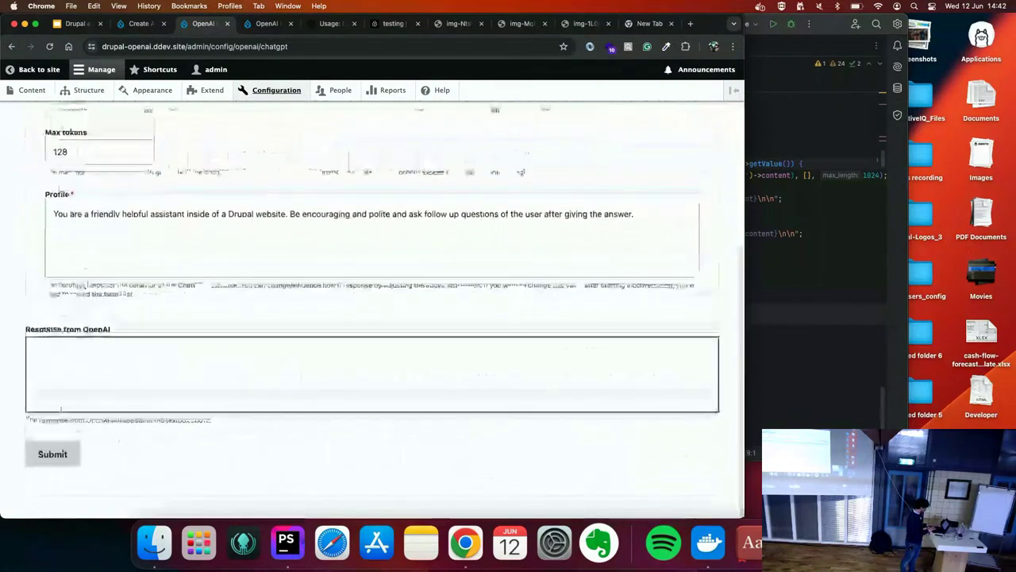
left_click(52, 453)
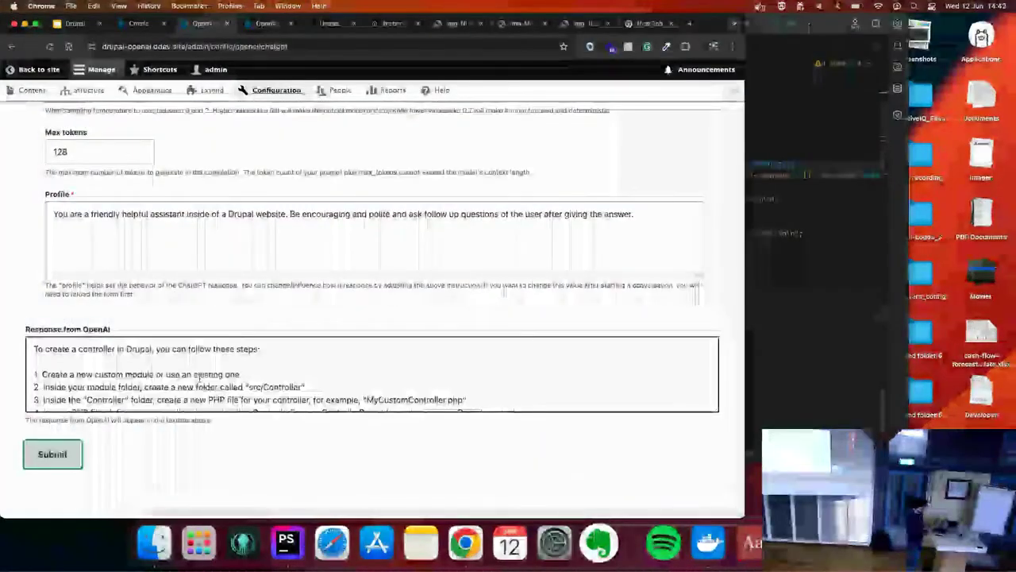
Reload the ChatGPT Explorer form and replace the profile text with "I am a Laravel developer"
scroll(125, 242, "up", 1)
left_click(125, 242)
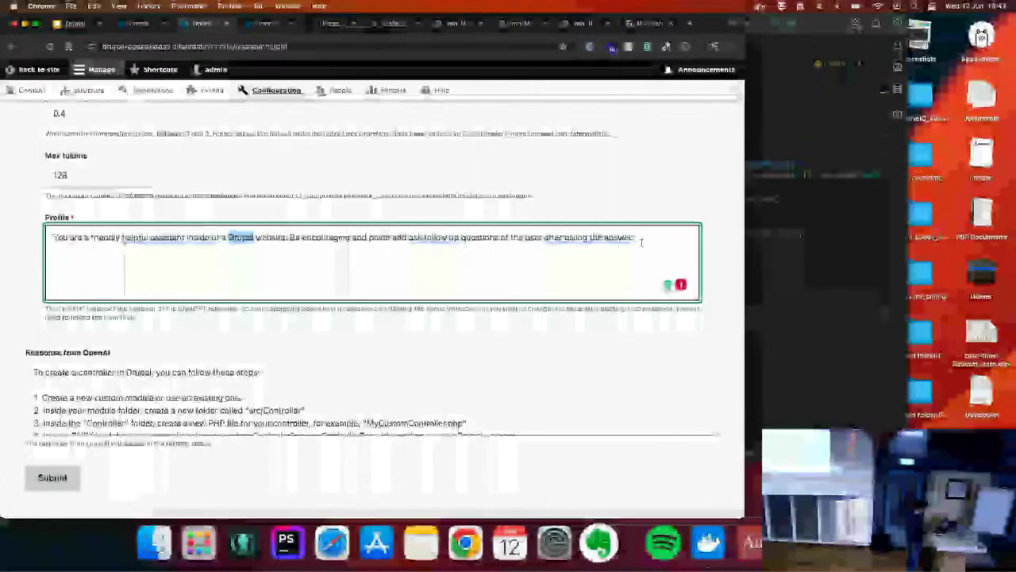
key("super+a")
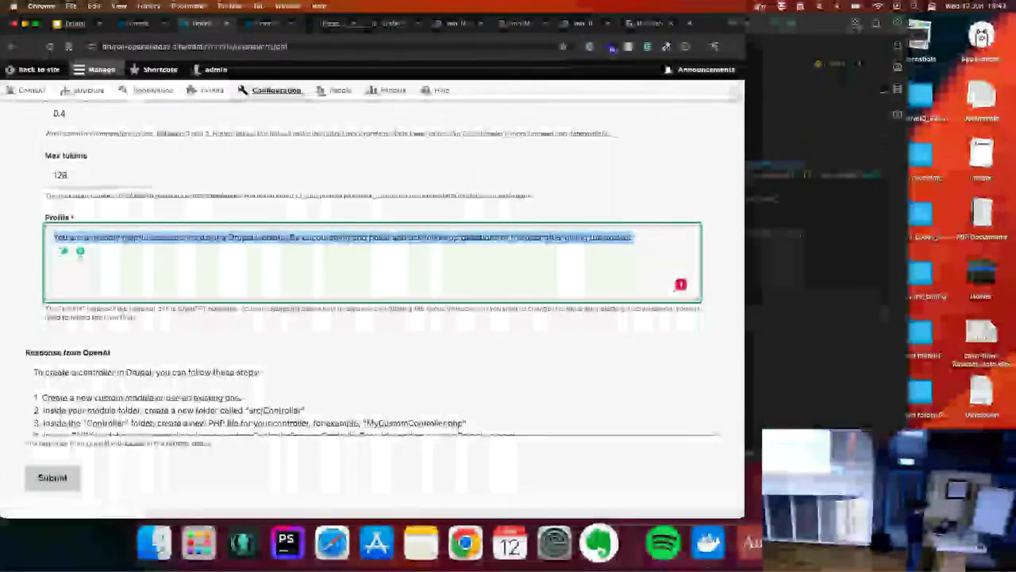
left_click(48, 46)
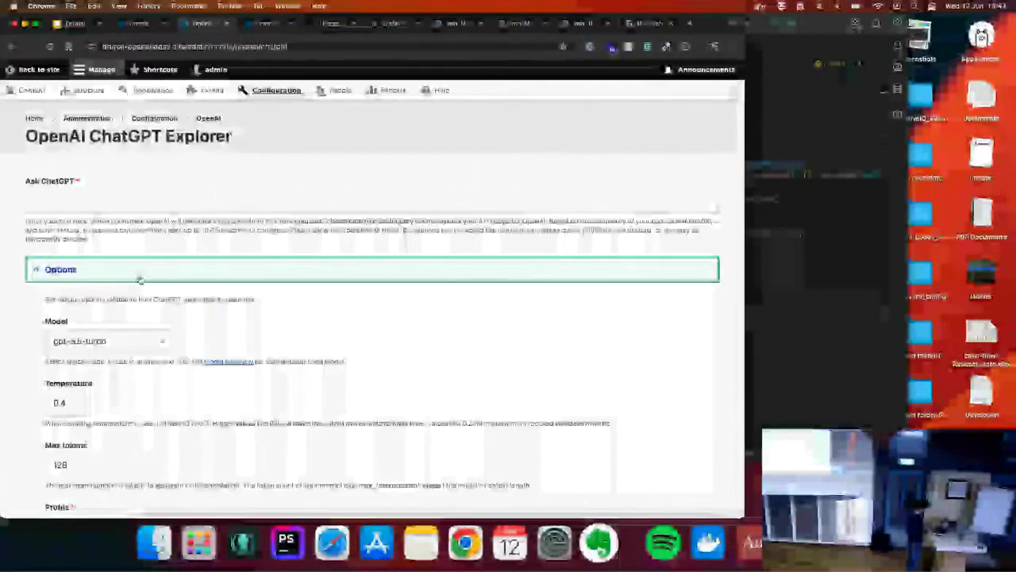
key("ctrl+a")
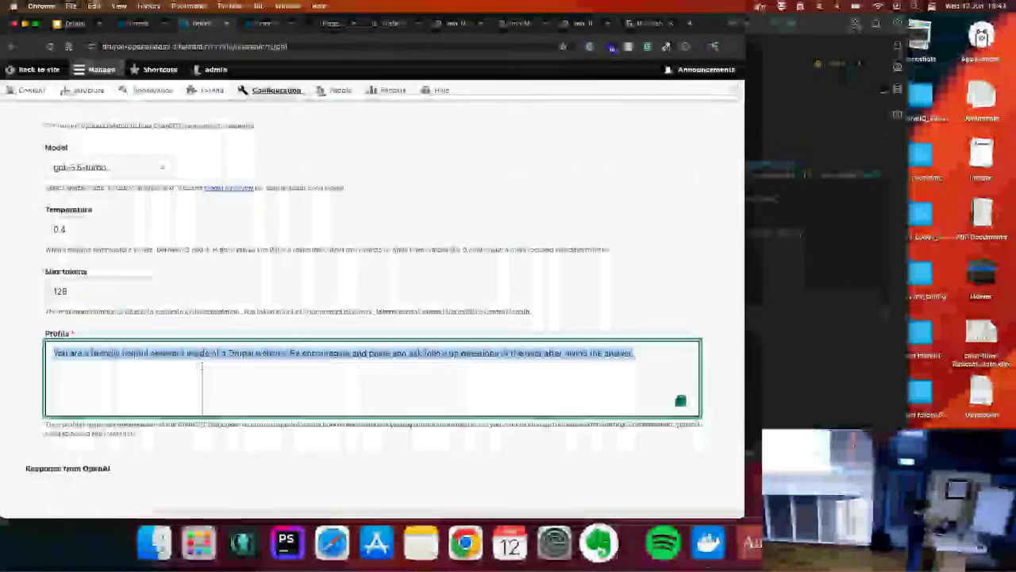
type("I am")
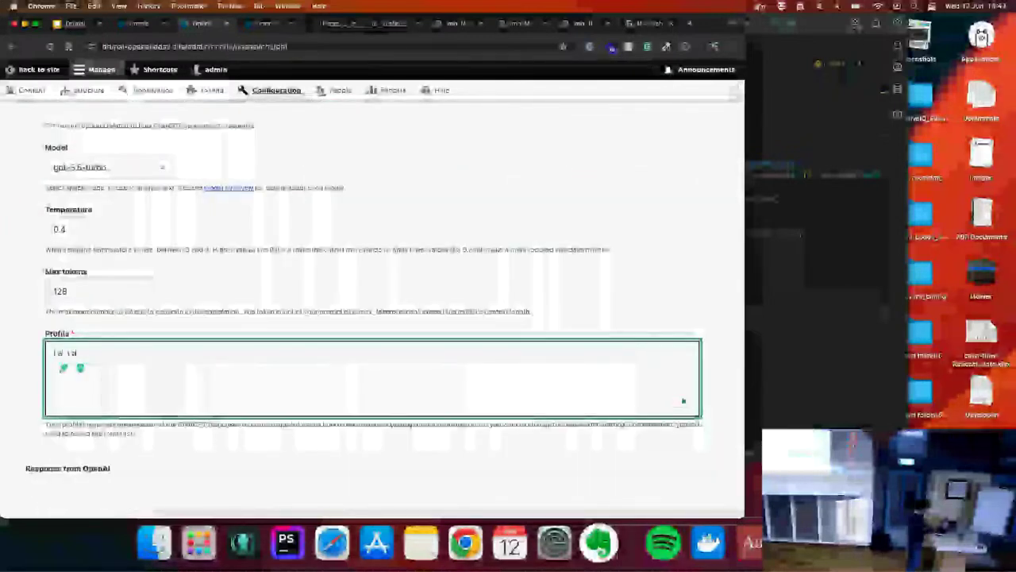
type(" an expert librarian")
Ask ChatGPT how to create a controller under the Laravel profile and read through the response
scroll(261, 343, "up", 1)
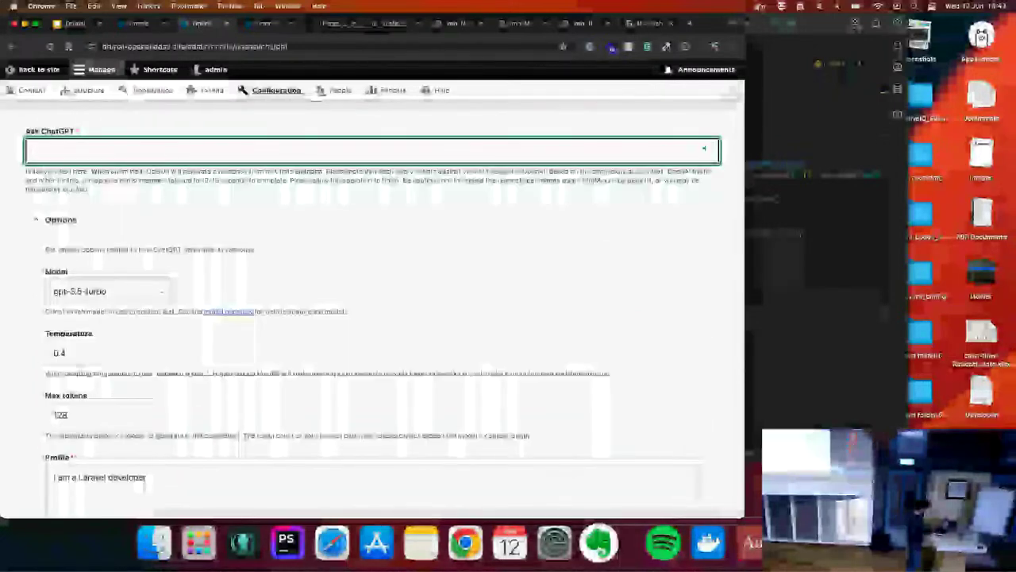
type("How can I run a migration in Laravel?")
scroll(240, 241, "down", 5)
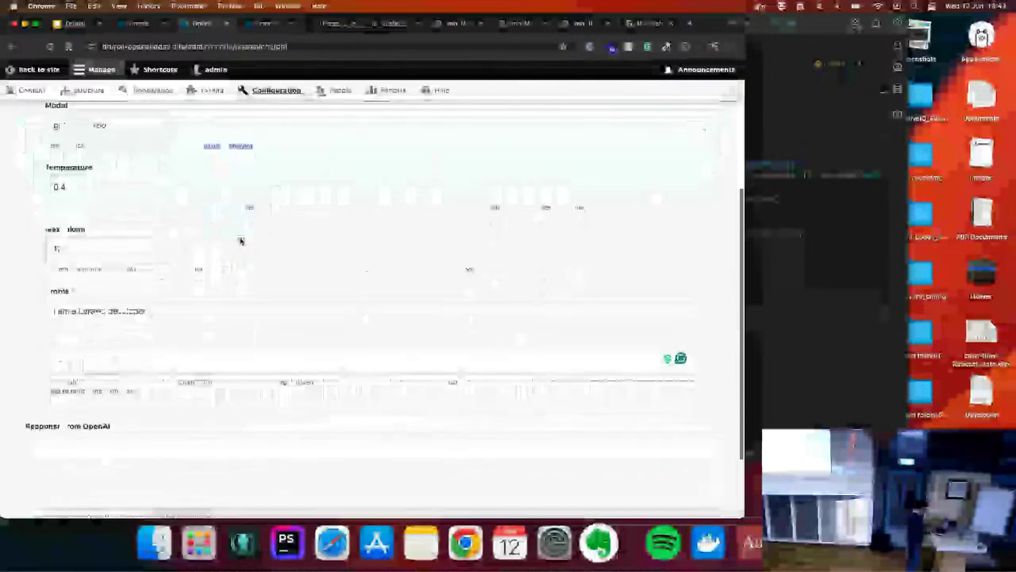
scroll(240, 240, "down", 2)
left_click(73, 457)
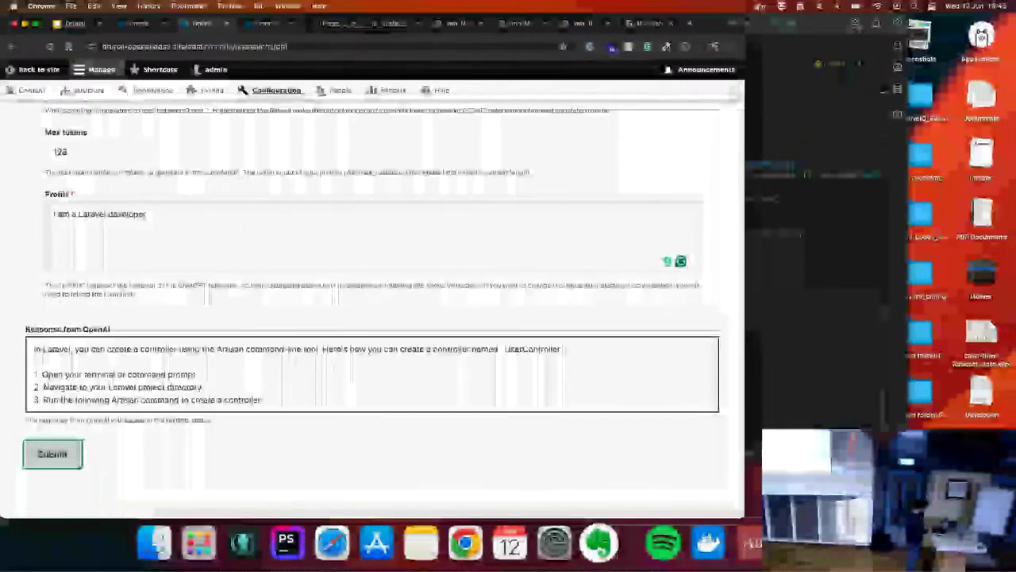
scroll(200, 382, "down", 1)
scroll(200, 382, "down", 5)
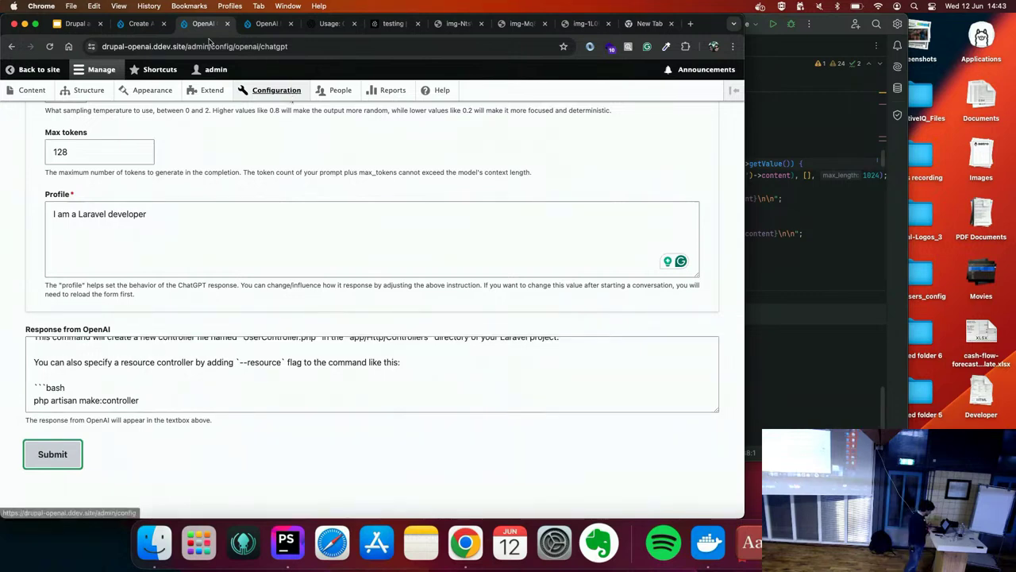
Open the DALL·E Image Generation form from the site's configuration, set the image size to 1024x1024 and place the cursor in the empty prompt
left_click(258, 95)
scroll(211, 295, "down", 12)
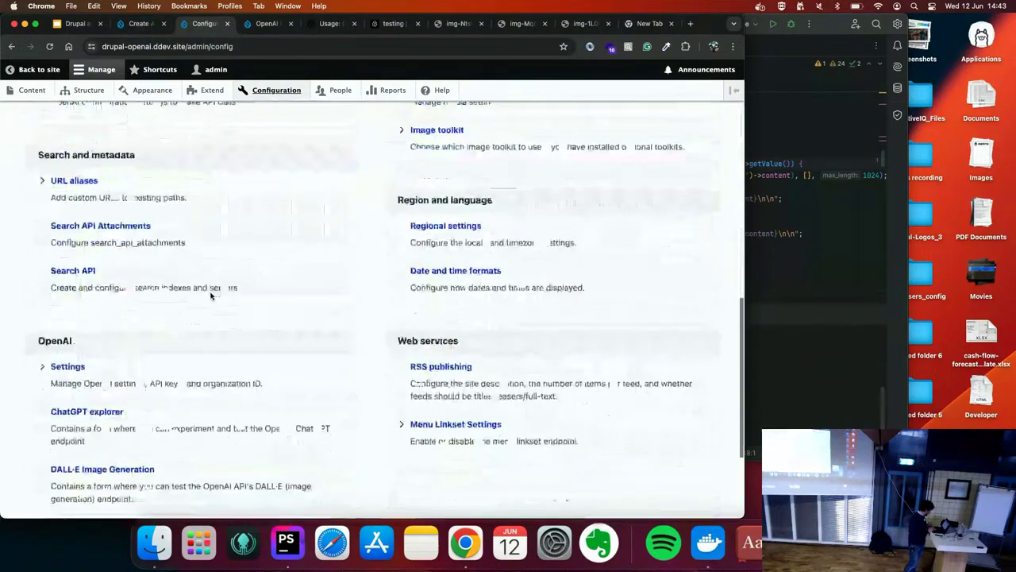
scroll(191, 300, "down", 2)
left_click(100, 302)
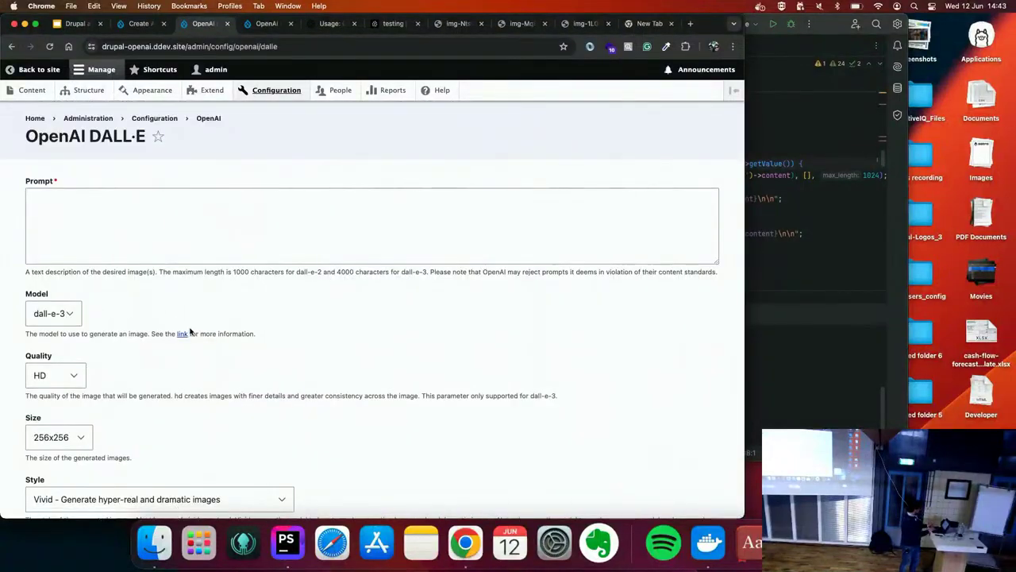
scroll(187, 329, "down", 1)
scroll(189, 332, "up", 1)
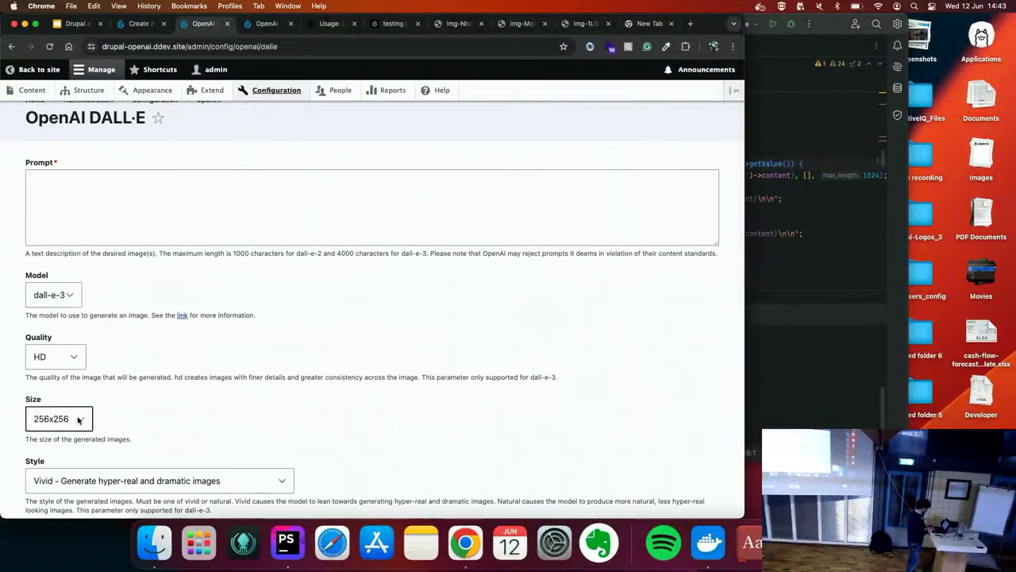
left_click(78, 419)
left_click(54, 446)
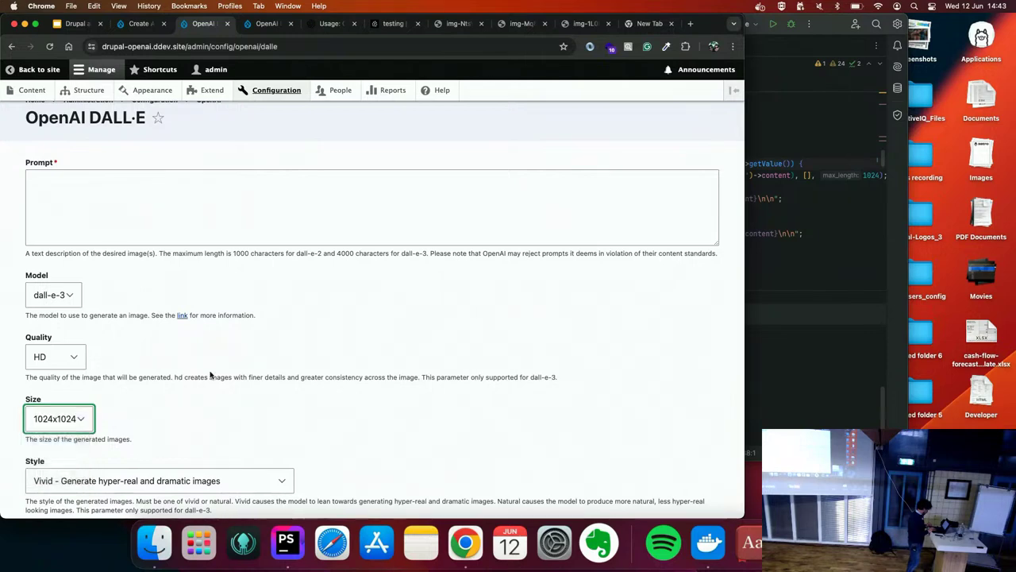
scroll(209, 371, "up", 1)
left_click(141, 241)
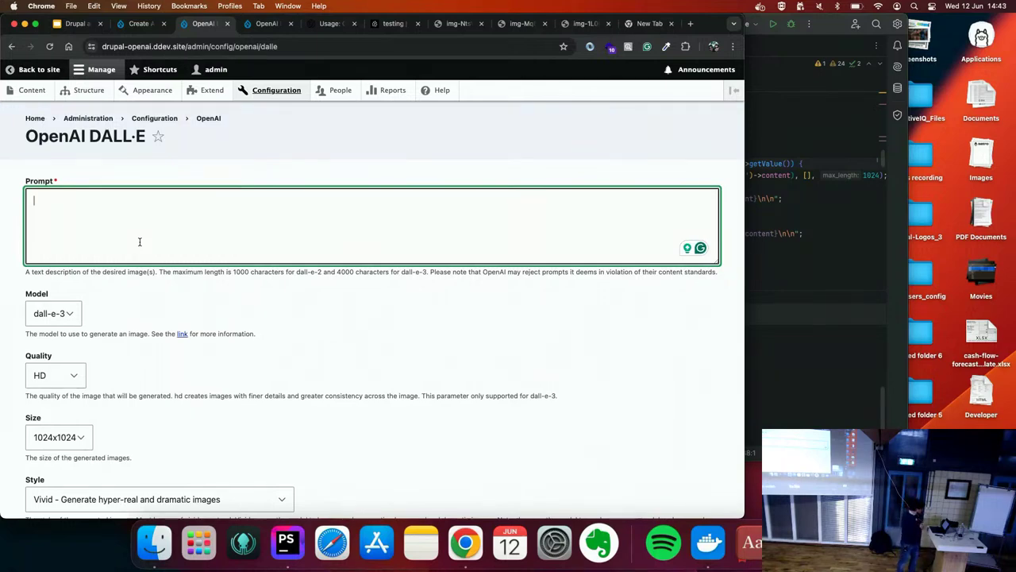
View the three previously generated DALL·E images one after another
left_click(454, 27)
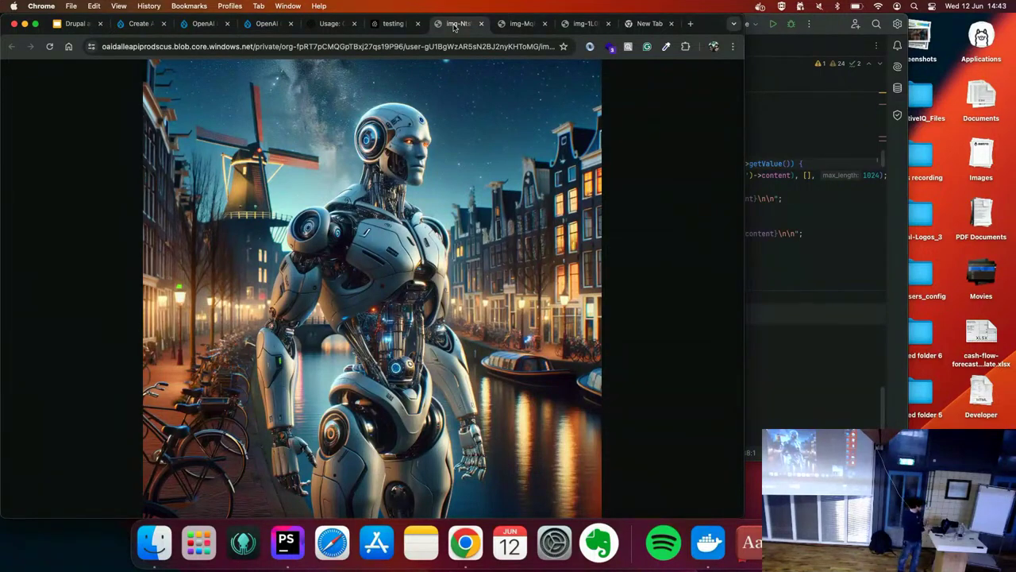
left_click(528, 25)
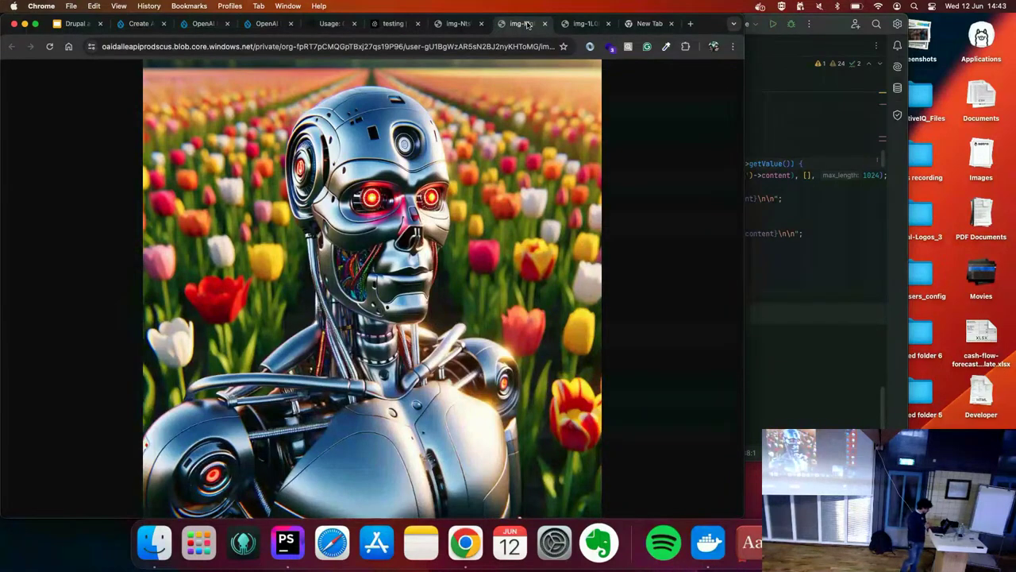
left_click(580, 24)
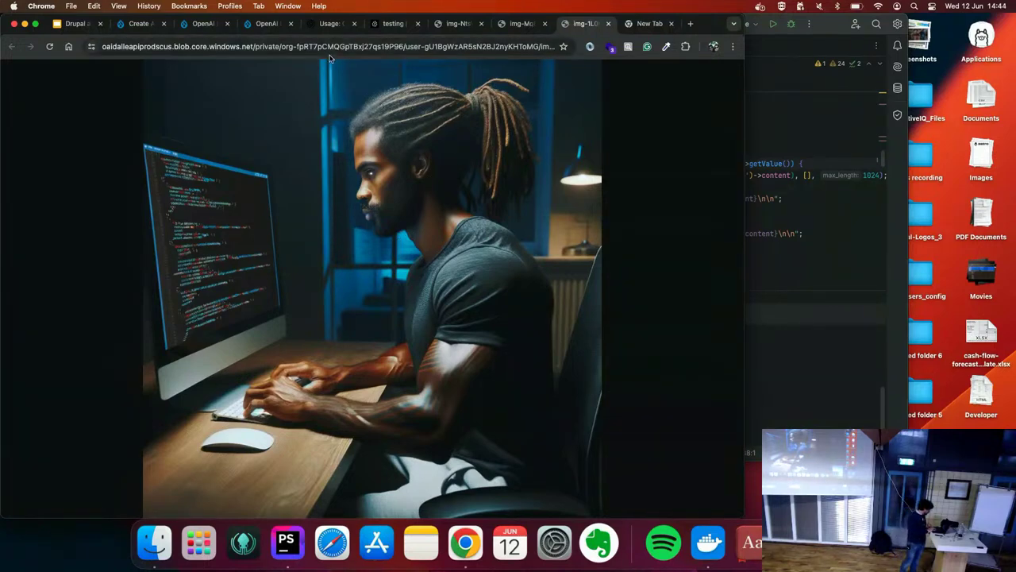
Return to the previously submitted DALL·E form and select its entire prompt, "Create an image Ruud Gullit coding Drupal"
left_click(262, 23)
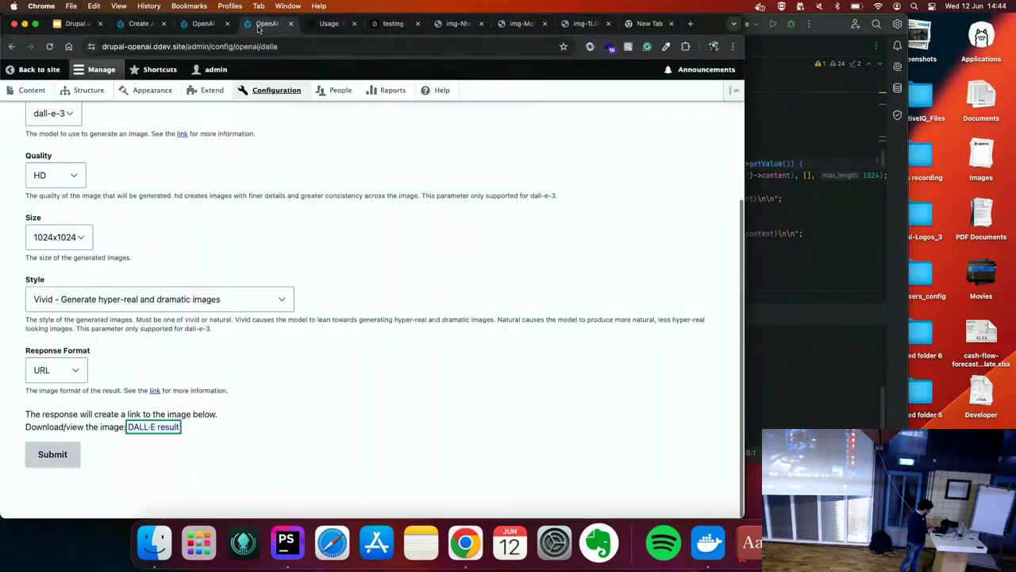
left_click(268, 91)
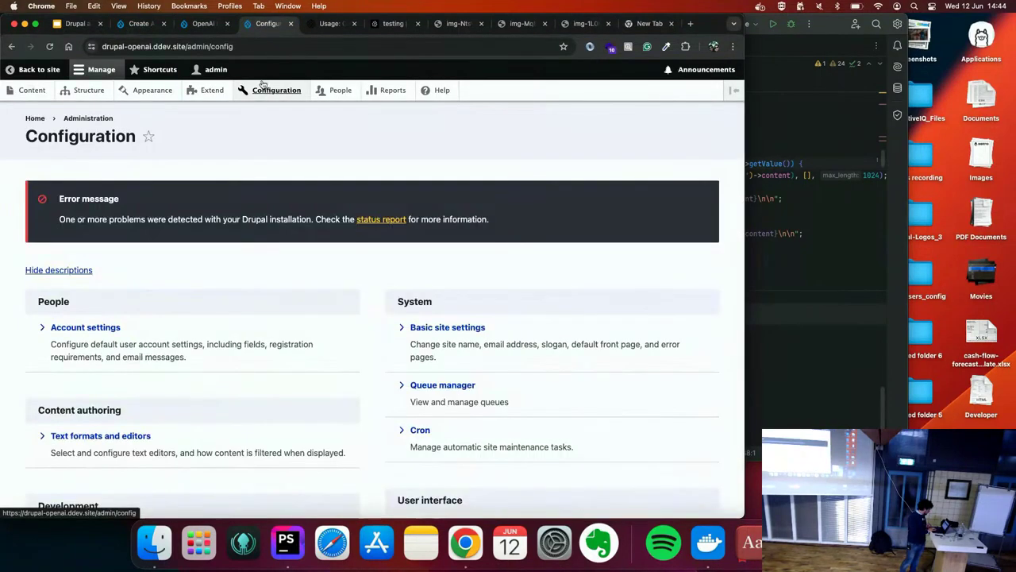
left_click(11, 48)
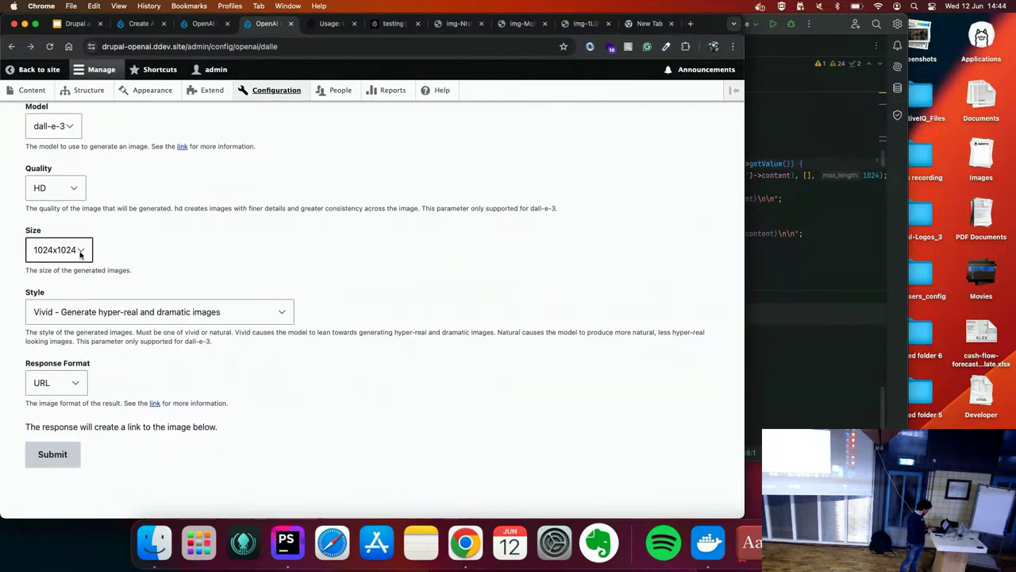
scroll(169, 352, "up", 5)
scroll(169, 353, "down", 1)
left_click_drag(210, 224, 30, 196)
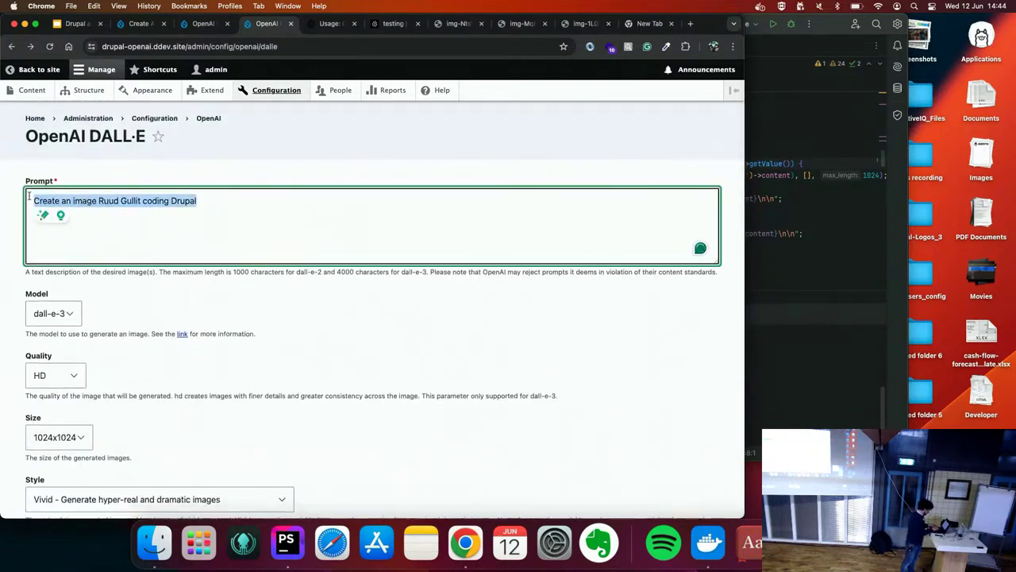
Replace the selected prompt with "Create an image of Terminator in Drupaljam"
type("Creat an imag")
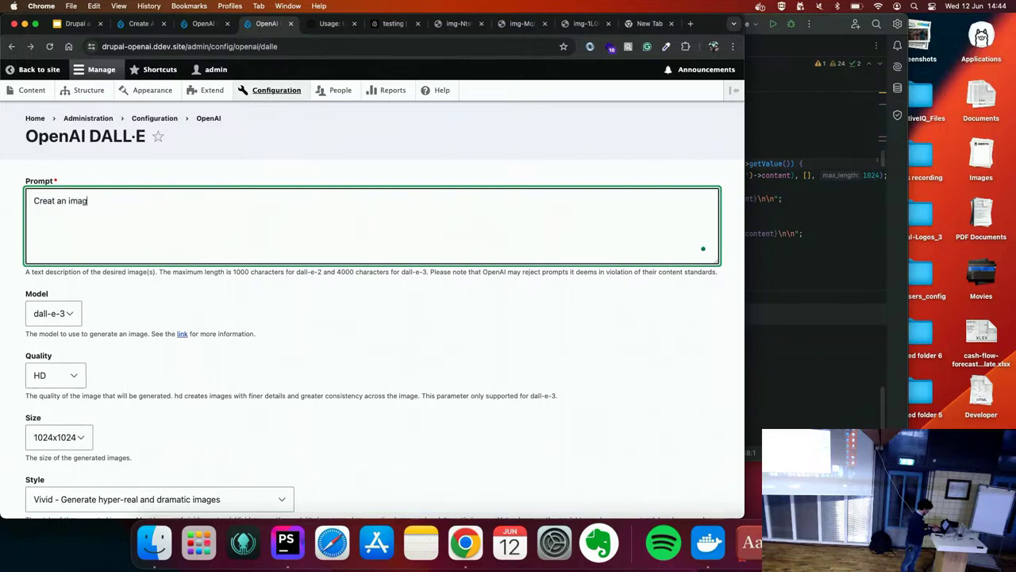
type("e of")
key("BackSpace")
key("BackSpace")
key("BackSpace")
key("BackSpace")
key("BackSpace")
key("BackSpace")
key("BackSpace")
key("BackSpace")
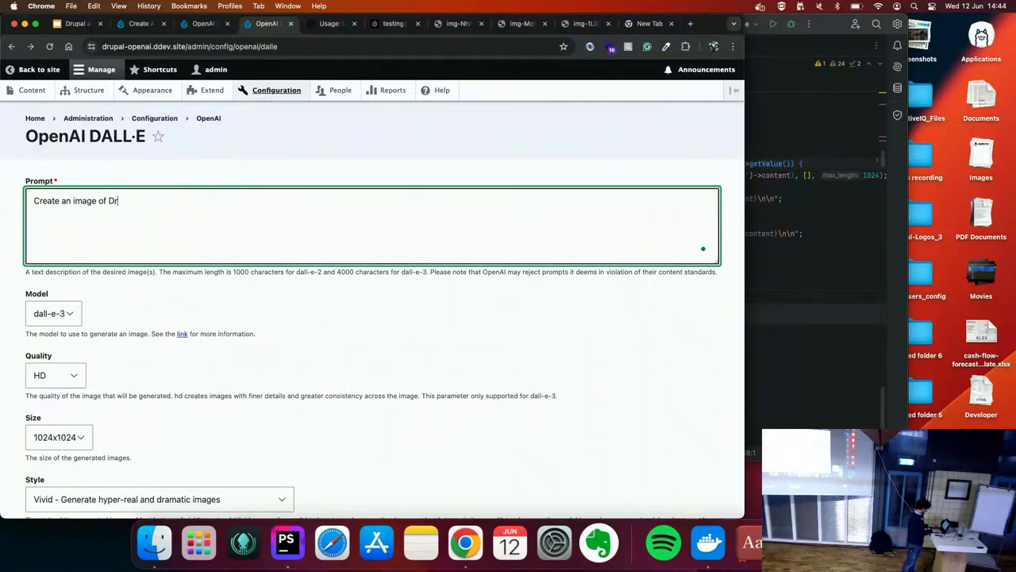
type("termin")
type("rminator in ")
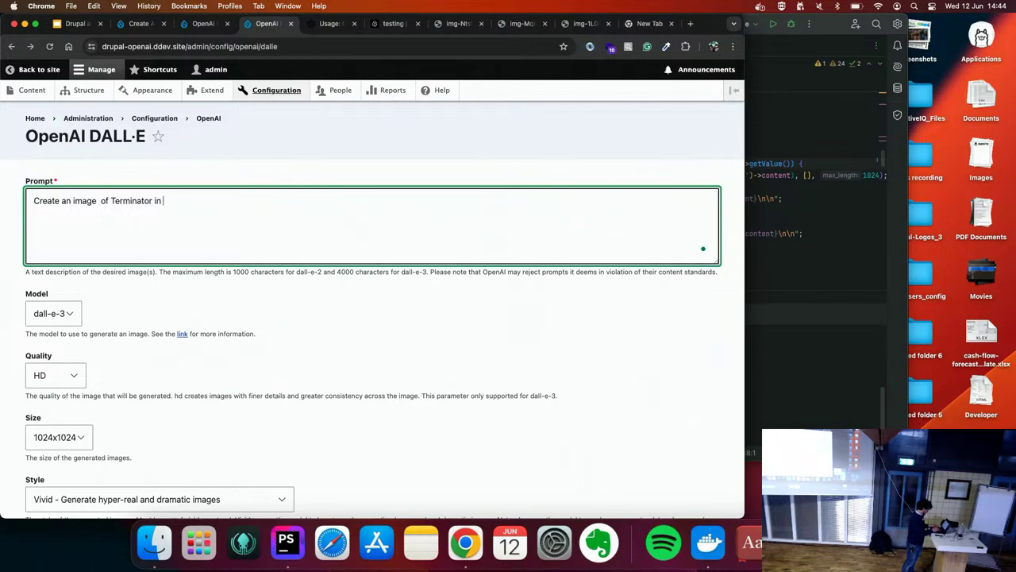
type("Drupaljam")
key("Return")
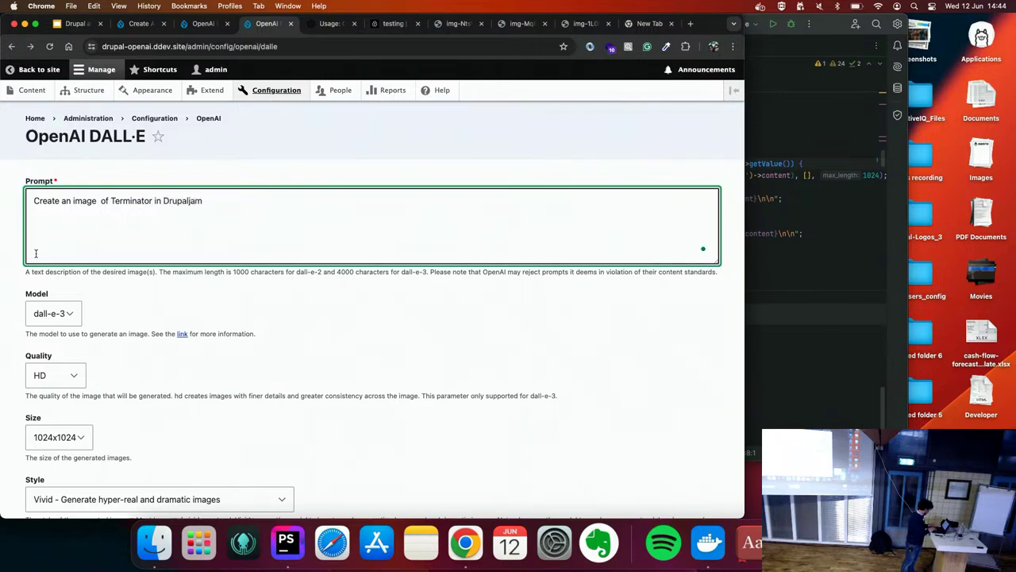
Check the response format options, keep URL, and submit the DALL·E form to generate the image
scroll(80, 327, "down", 4)
scroll(79, 327, "down", 1)
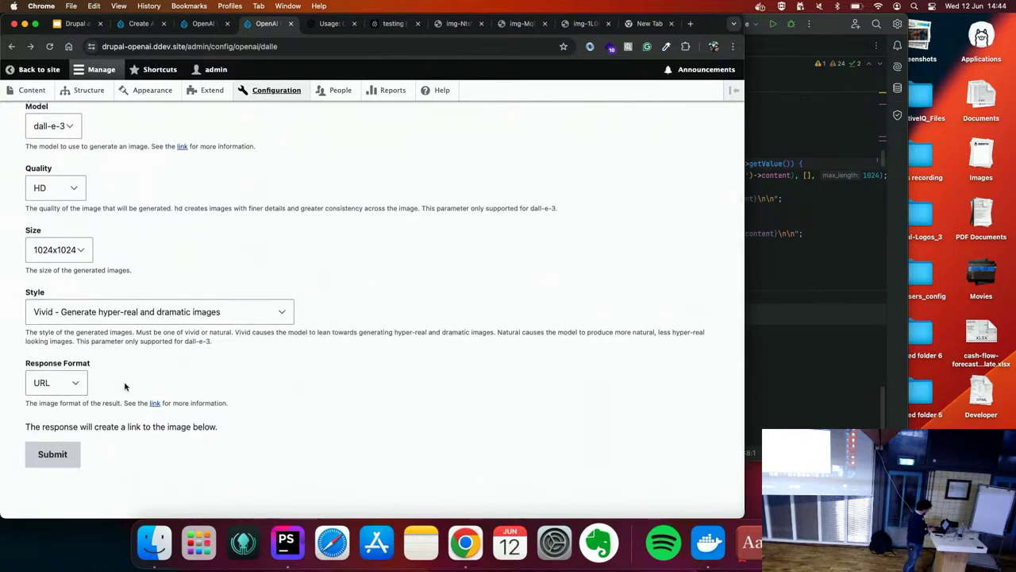
left_click(80, 383)
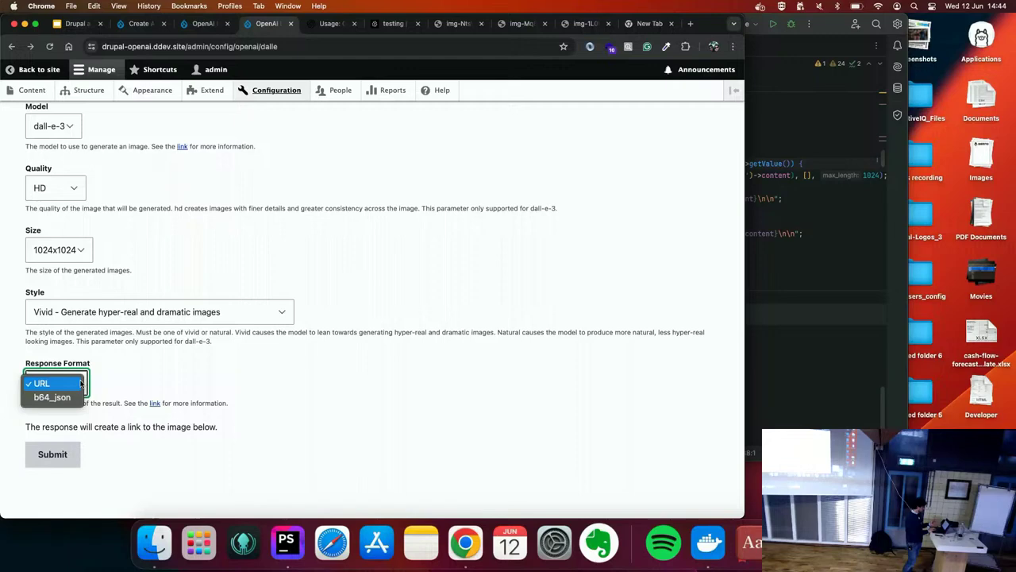
left_click(80, 383)
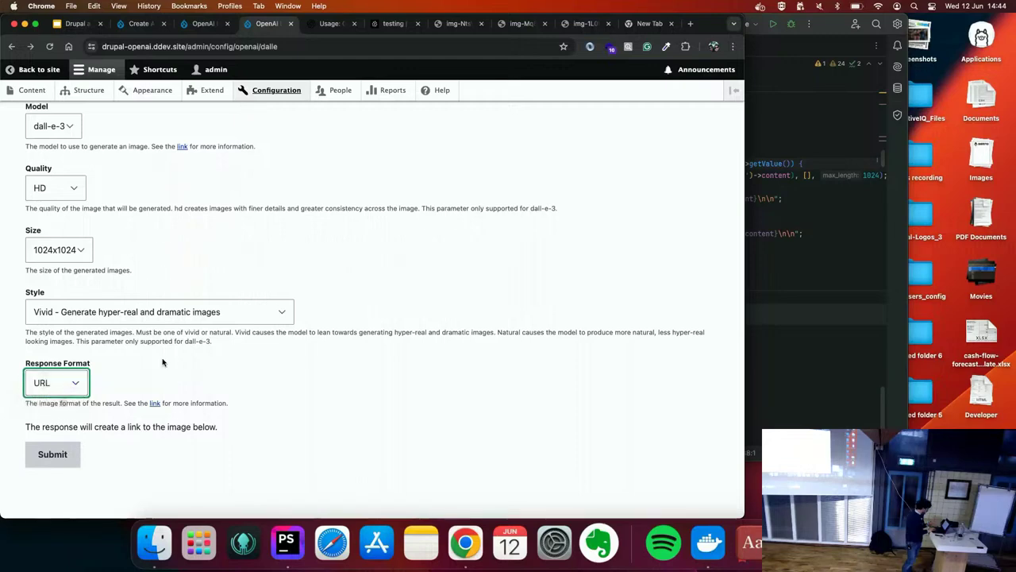
left_click(66, 458)
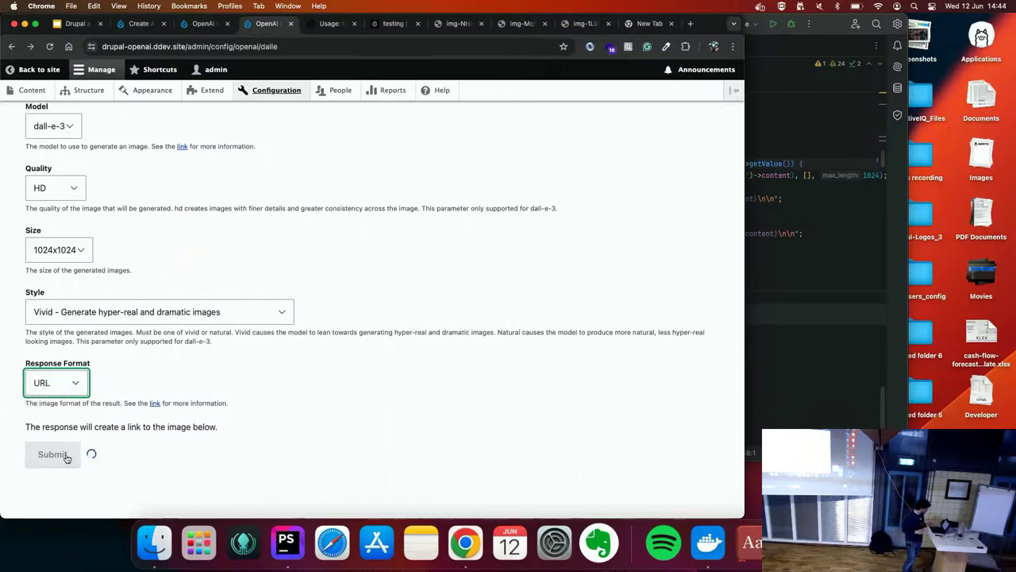
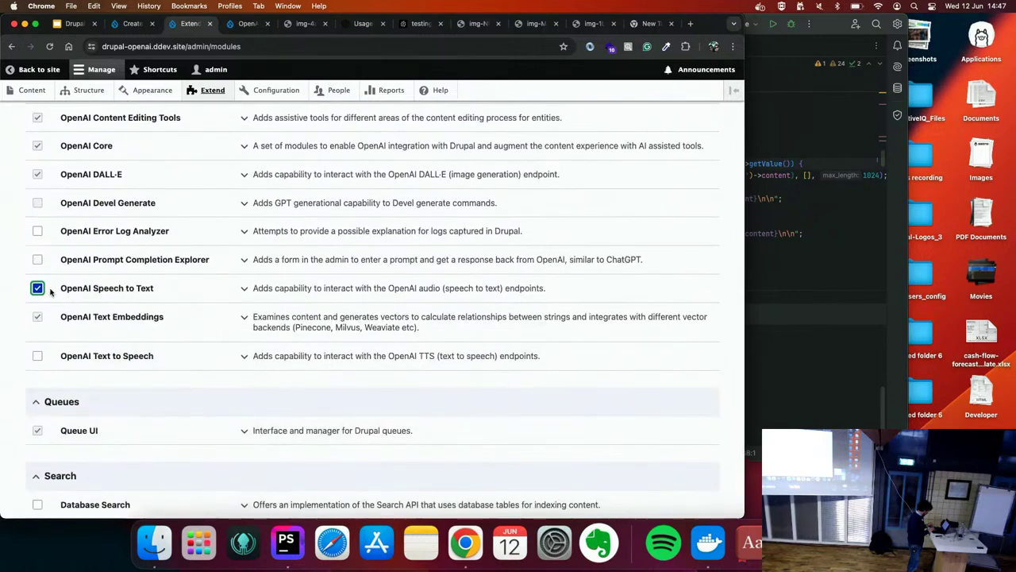
Install the selected OpenAI Speech to Text module and open the OpenAI Audio form from the site's configuration
scroll(165, 390, "down", 10)
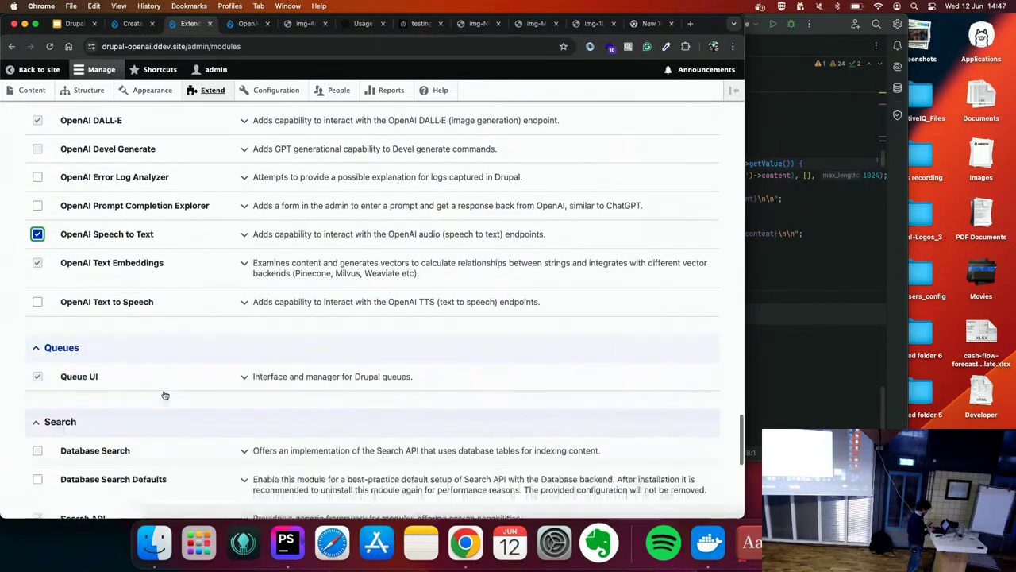
left_click(69, 450)
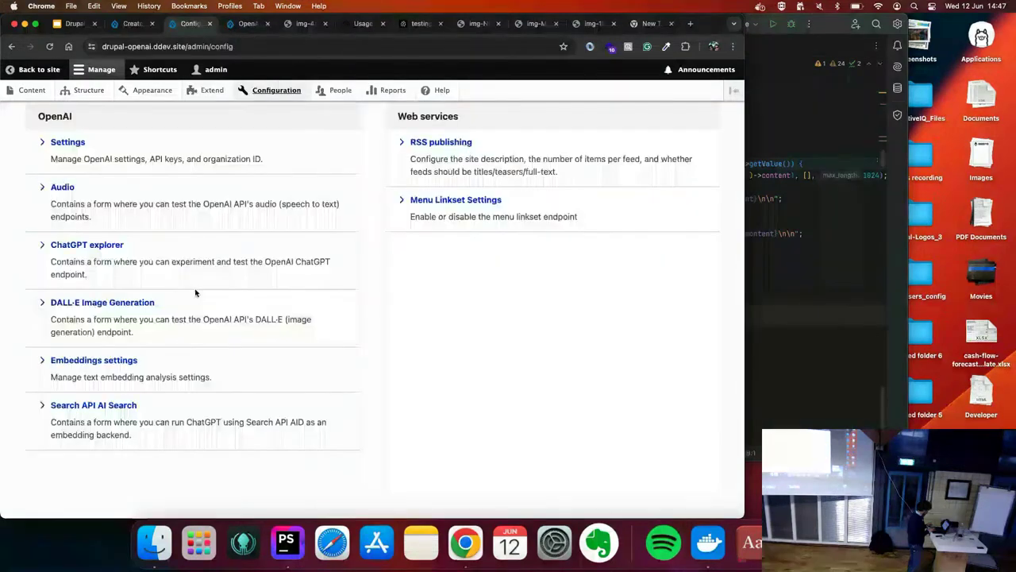
left_click(70, 187)
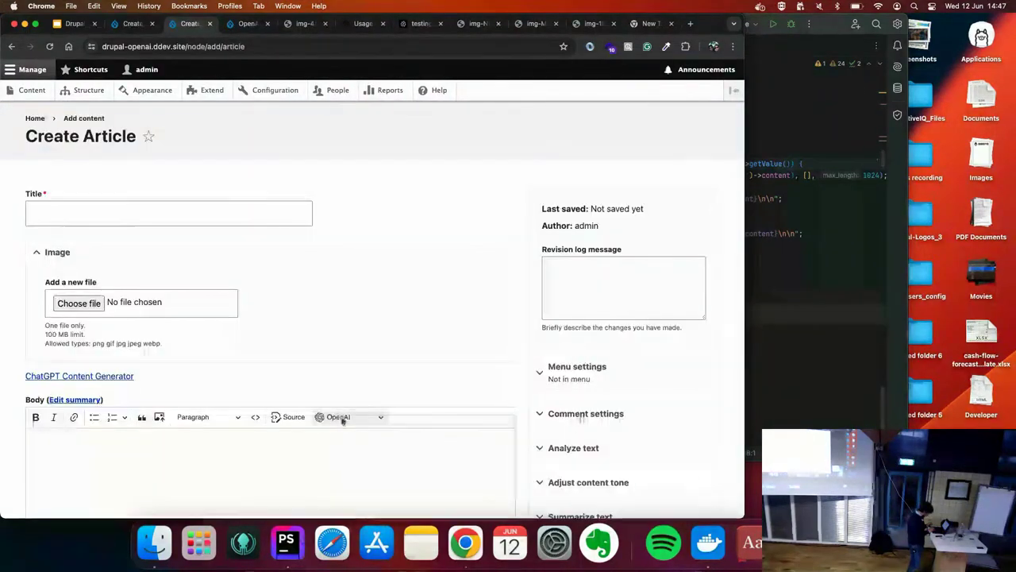
View the OpenAI options of the Body editor on the Create Article form, leaving the form empty
left_click(367, 417)
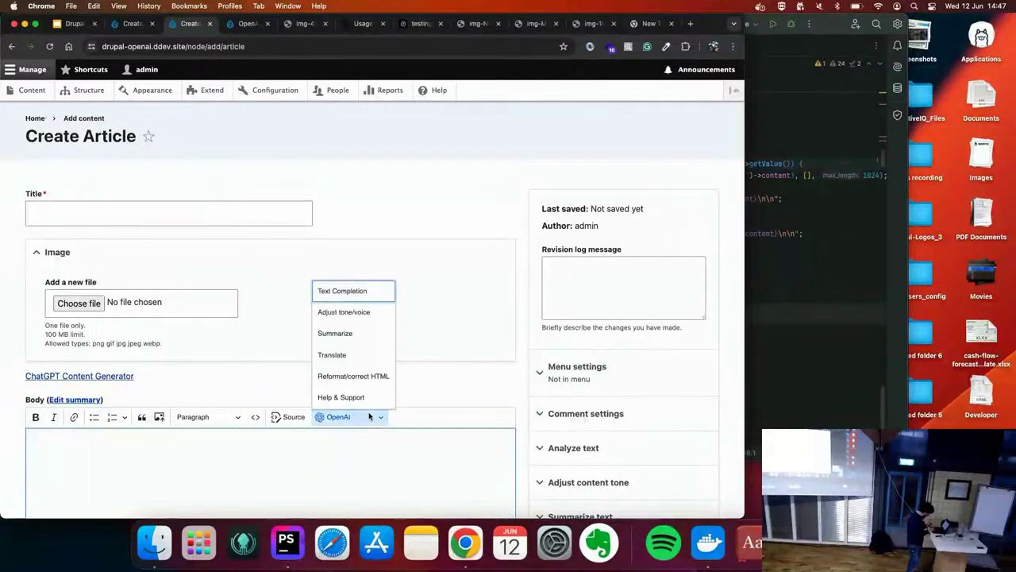
left_click(417, 209)
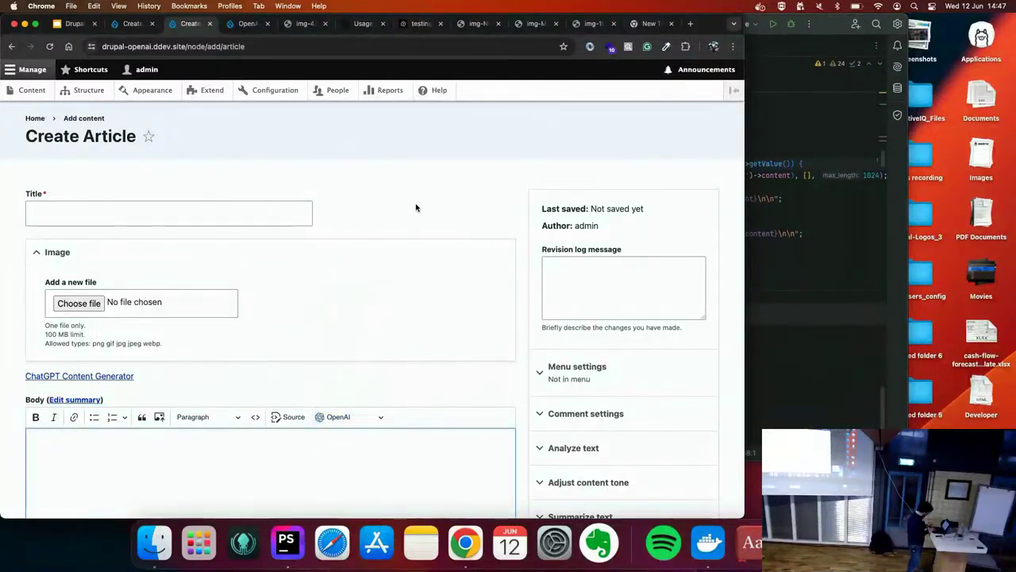
left_click(124, 211)
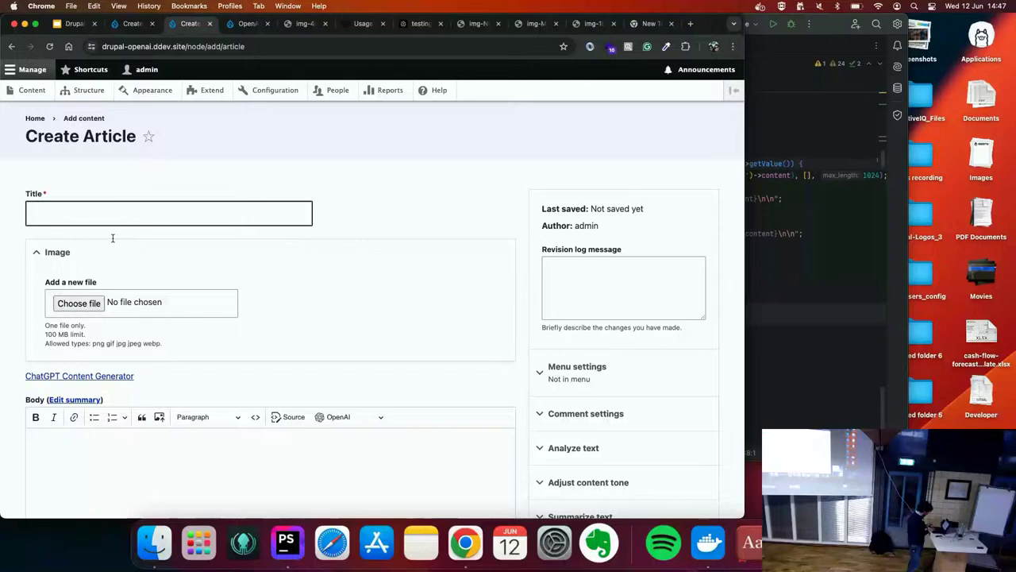
left_click(298, 168)
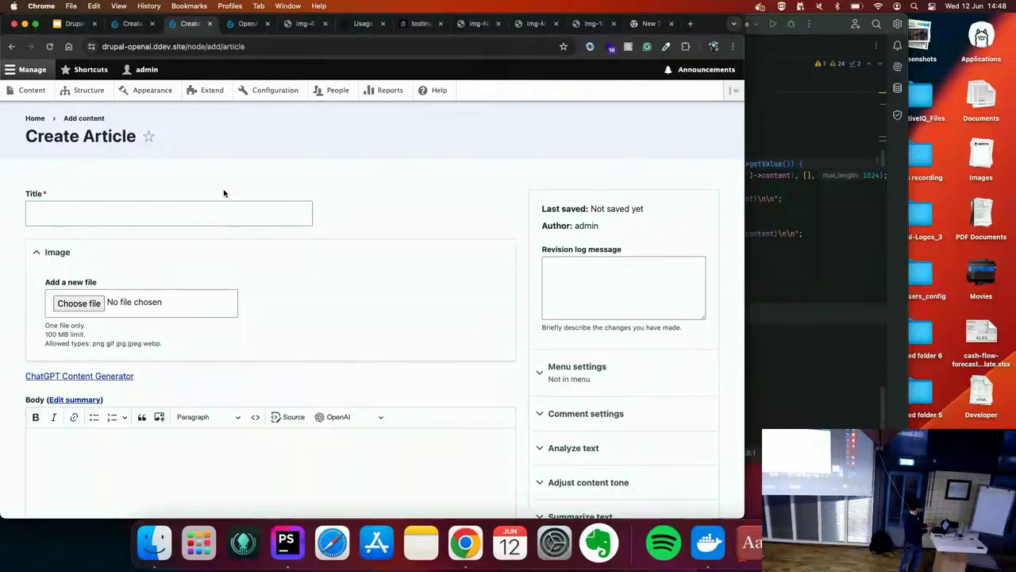
Open the field management page of the Articles search index in the site's Search API configuration
left_click(132, 24)
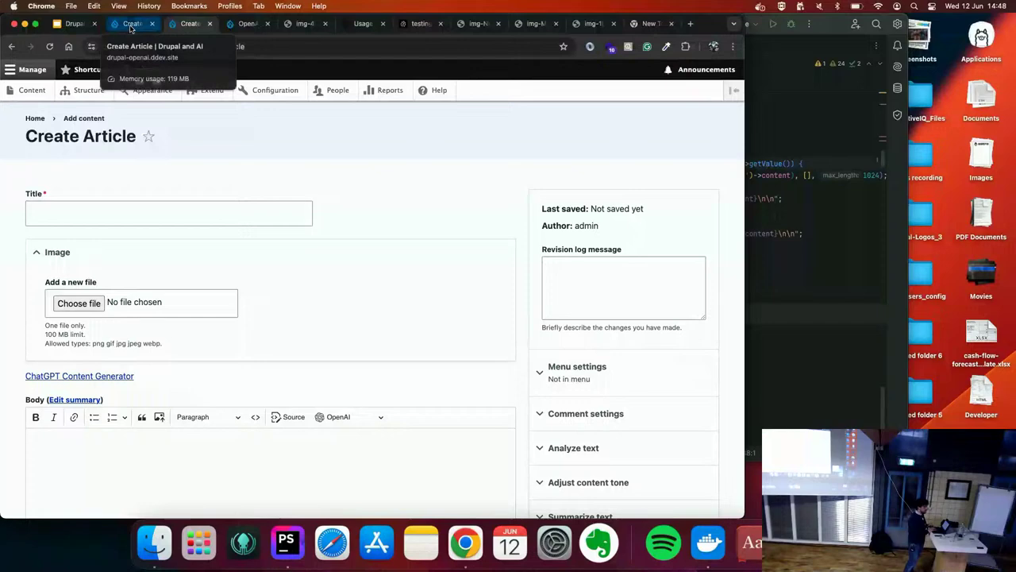
left_click(190, 23)
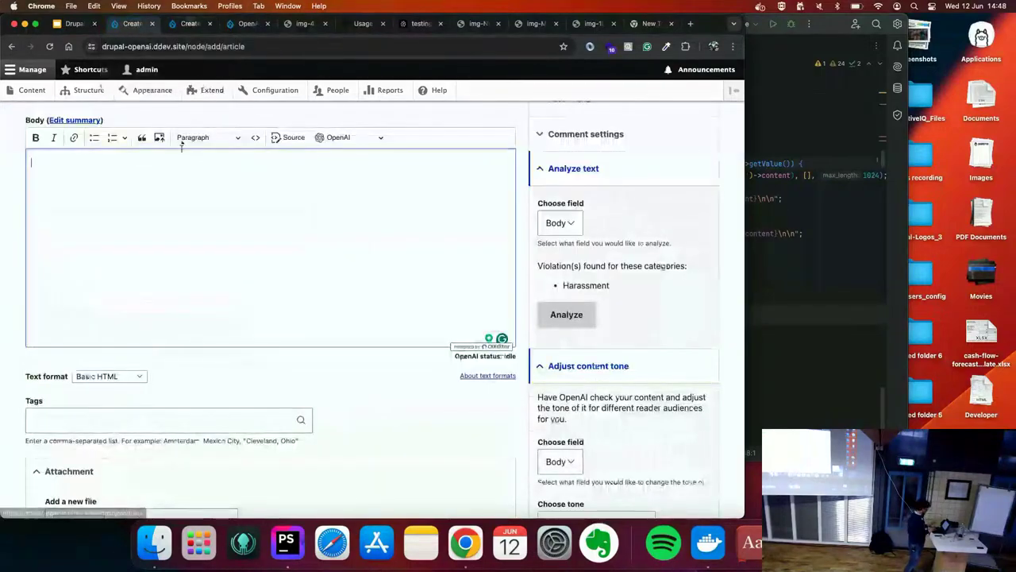
left_click(247, 24)
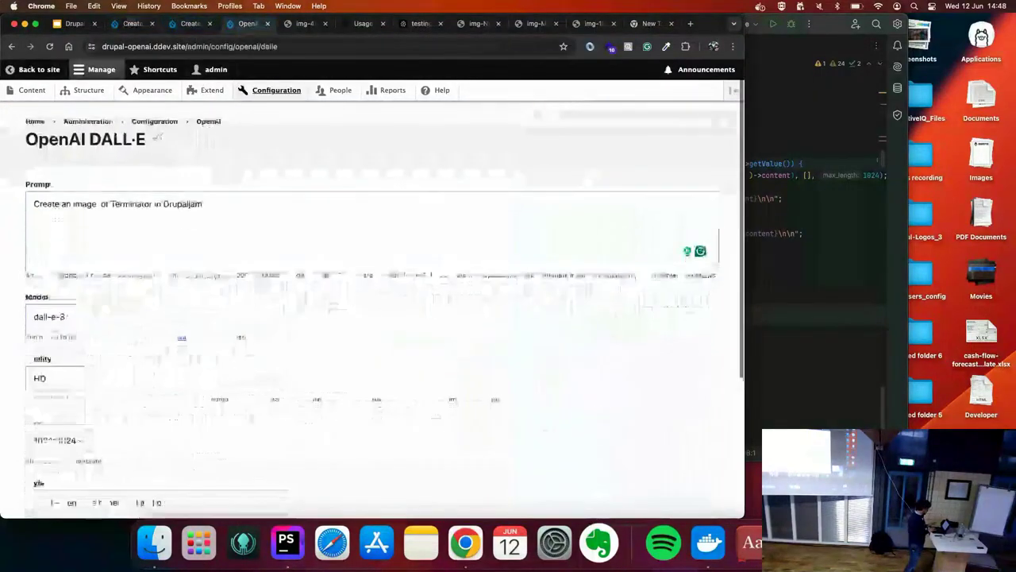
scroll(229, 277, "down", 10)
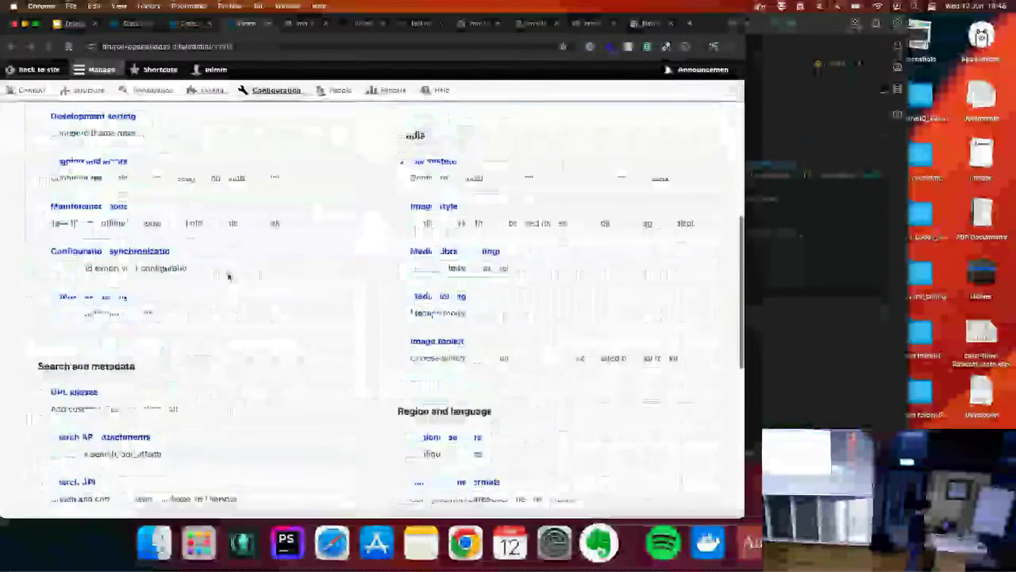
left_click(63, 305)
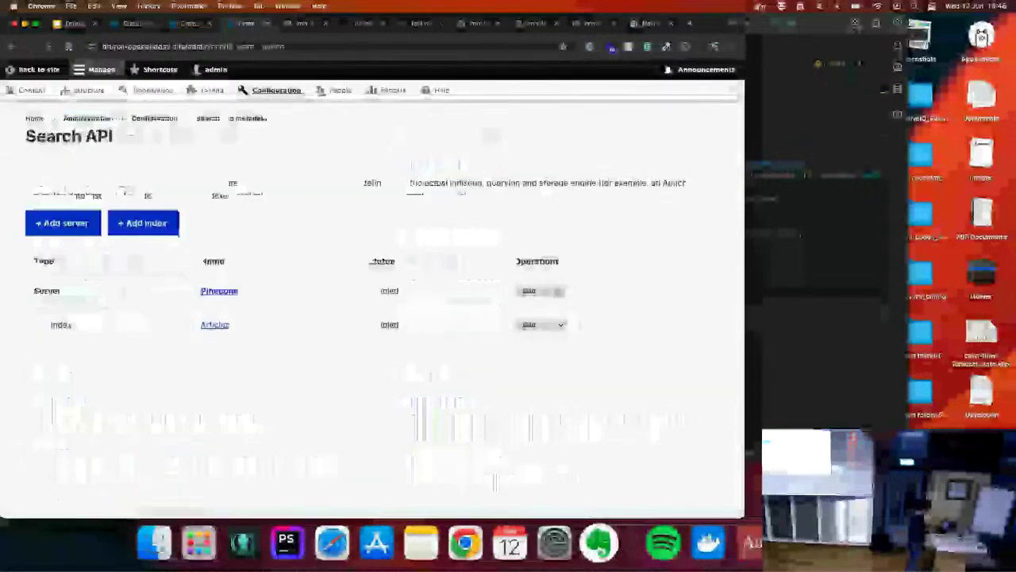
left_click(529, 324)
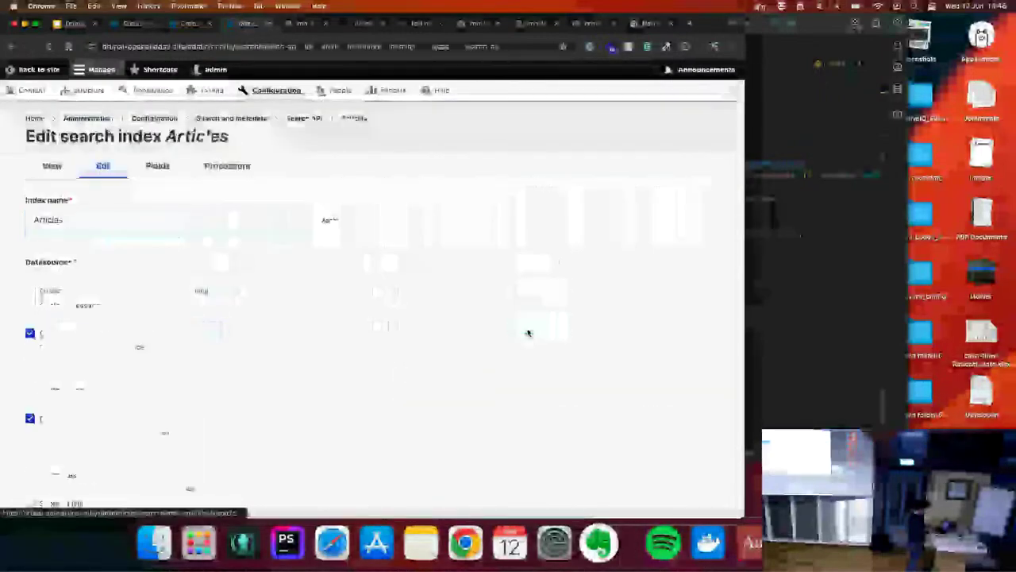
left_click(157, 165)
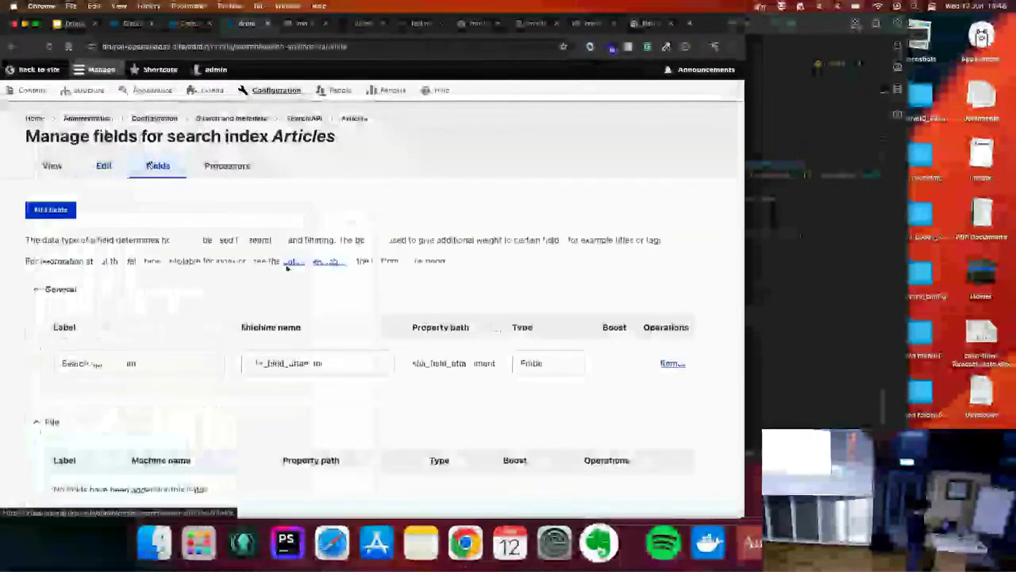
Add the content Title field to the Articles search index and finish adding fields
scroll(286, 271, "down", 5)
scroll(286, 271, "down", 2)
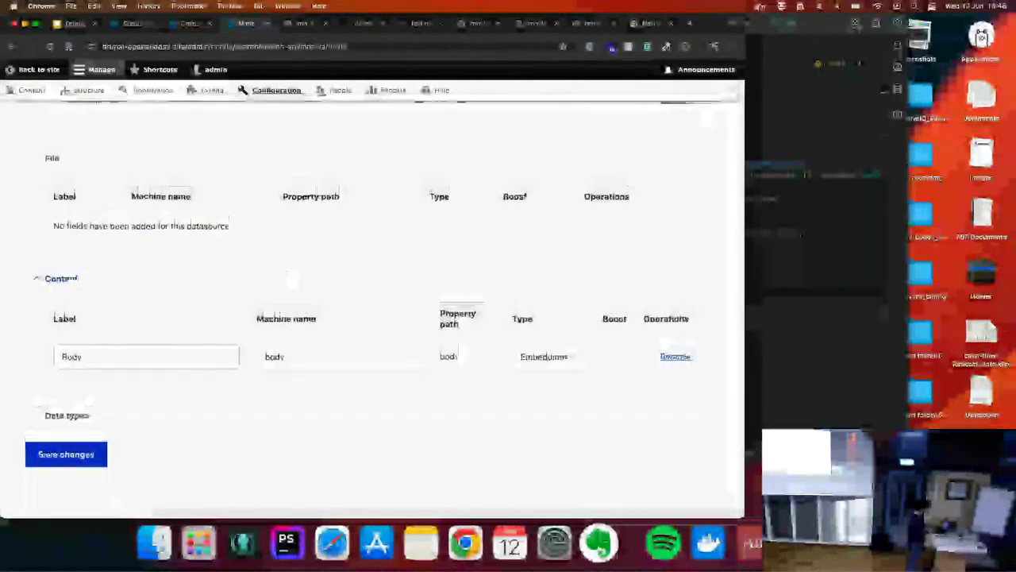
scroll(52, 216, "up", 7)
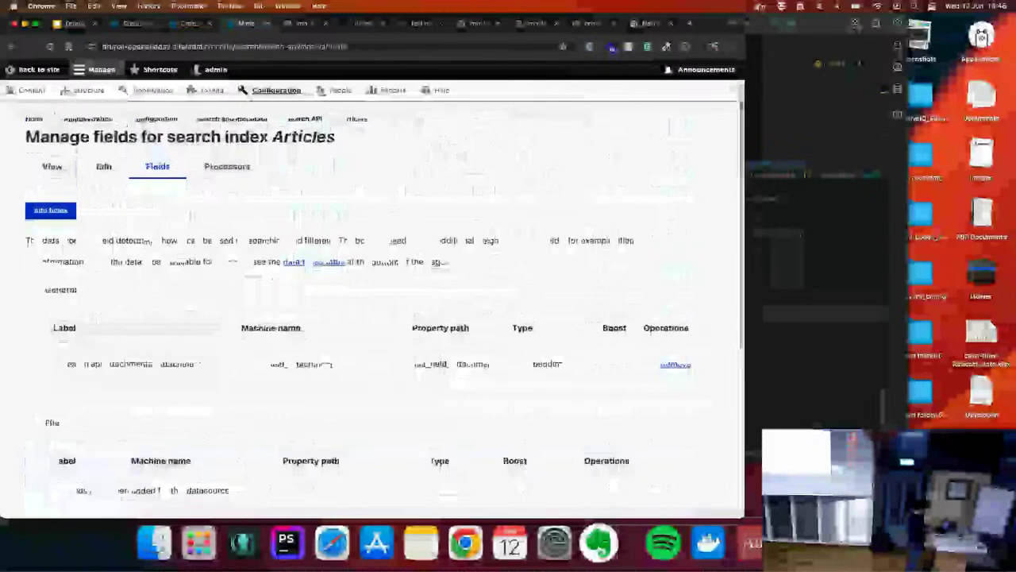
left_click(53, 213)
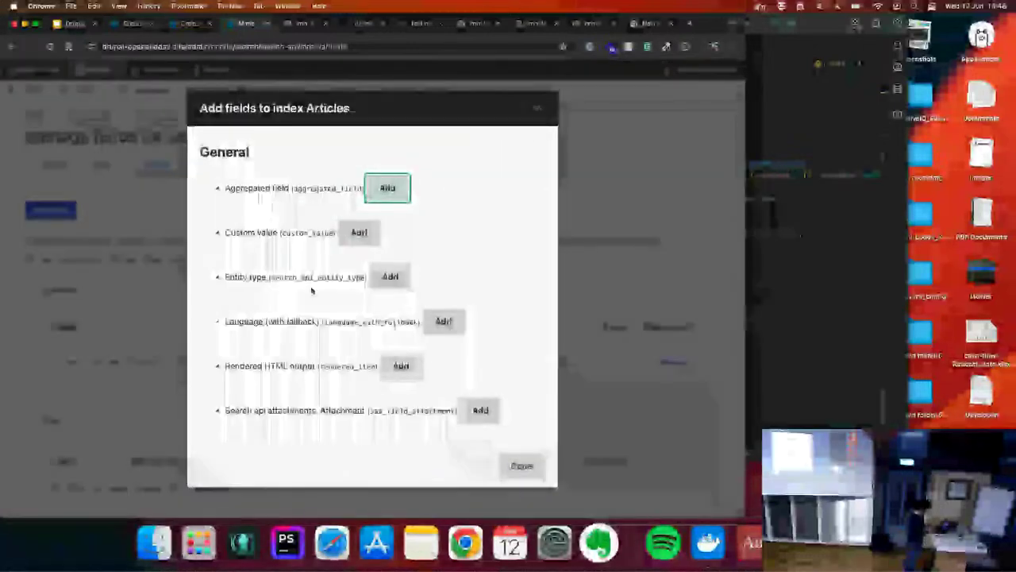
scroll(312, 291, "down", 5)
scroll(315, 290, "down", 8)
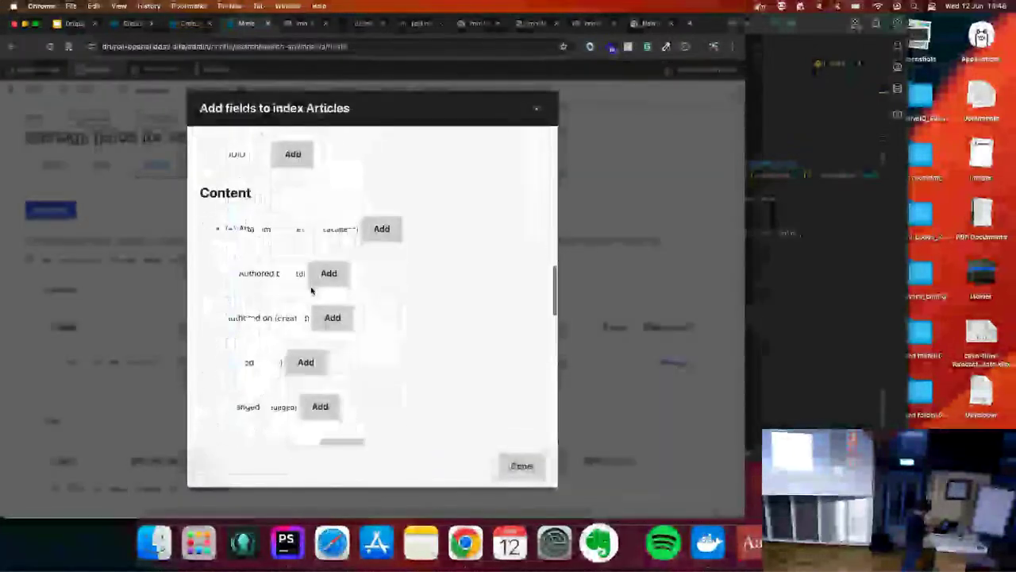
scroll(261, 295, "down", 3)
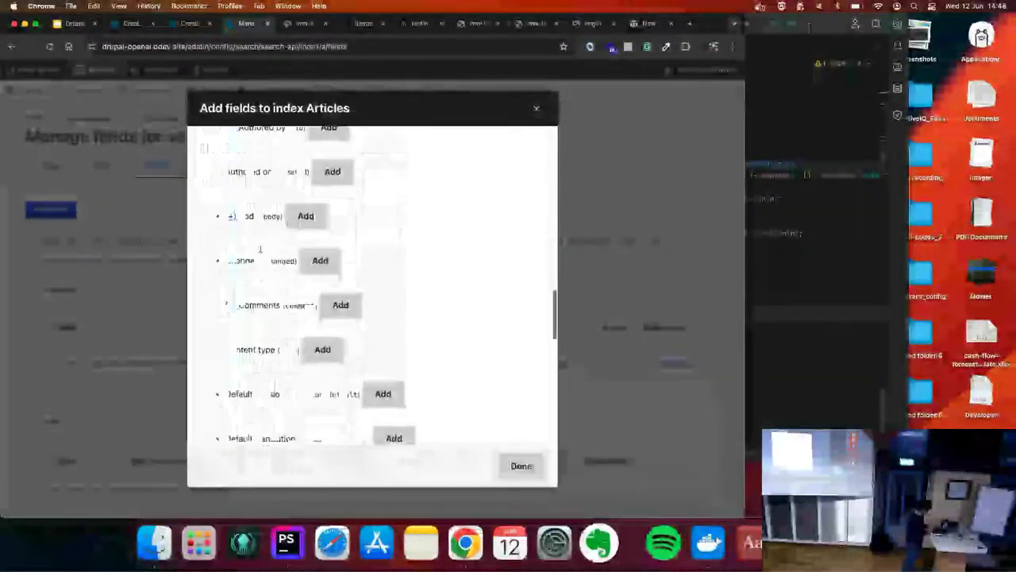
scroll(256, 342, "down", 6)
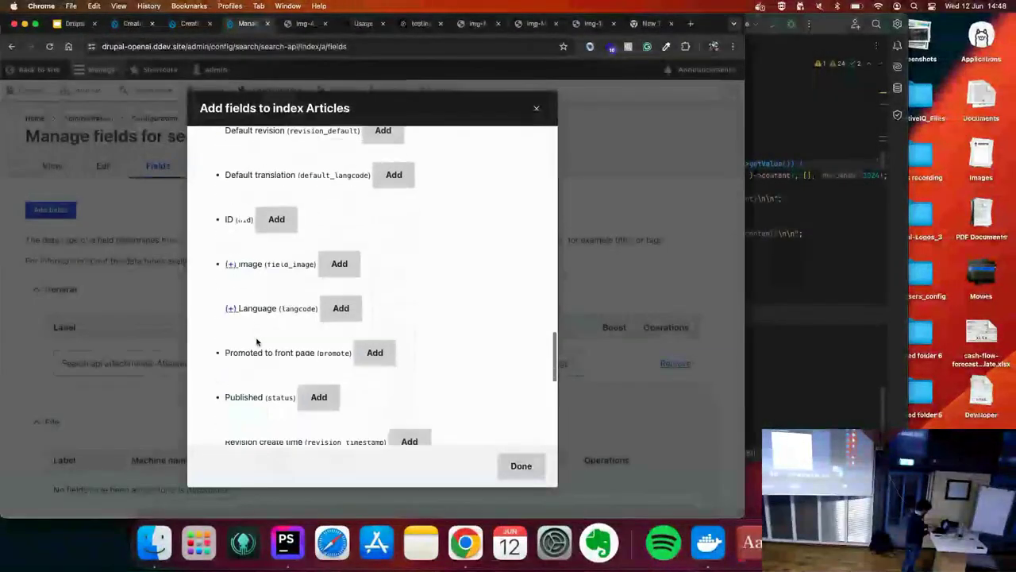
scroll(257, 342, "down", 8)
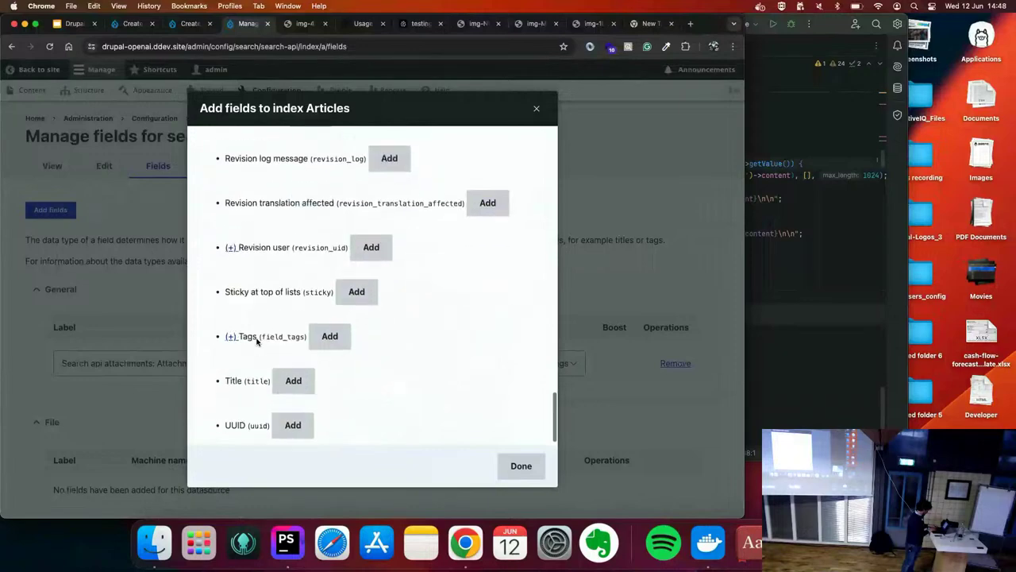
left_click(296, 369)
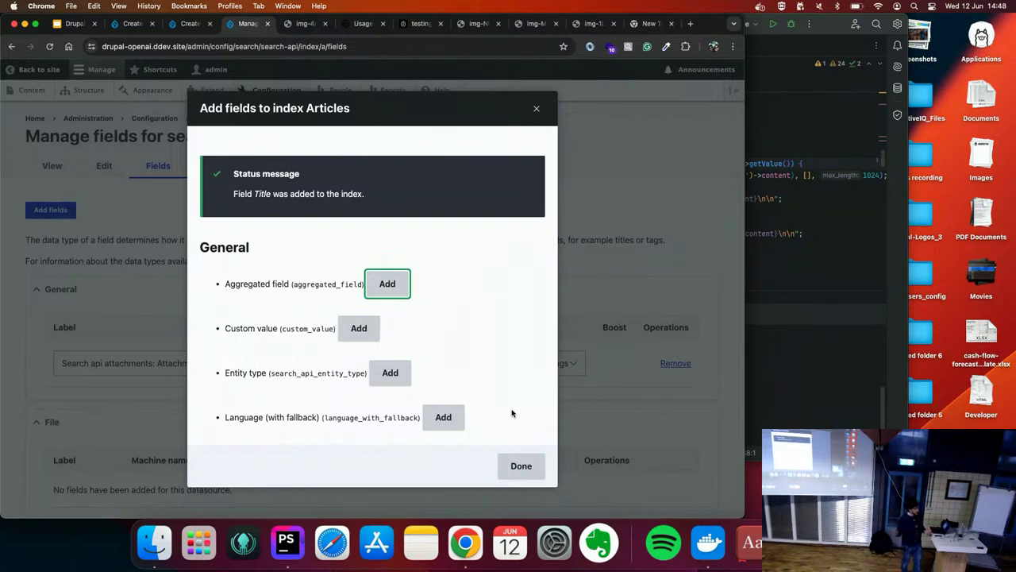
left_click(518, 465)
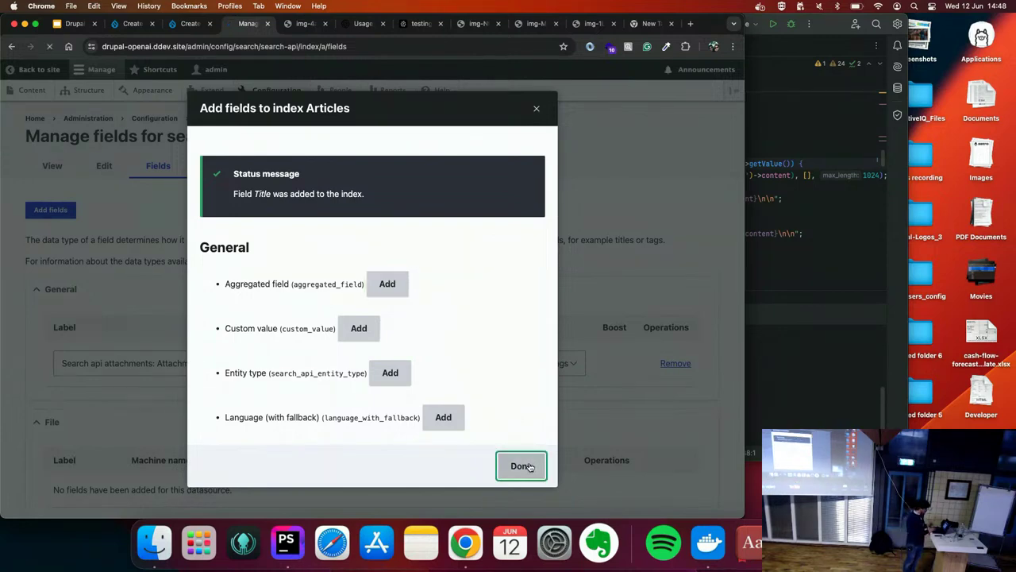
Set the data type of the index's Title field to Embeddings
scroll(565, 385, "down", 5)
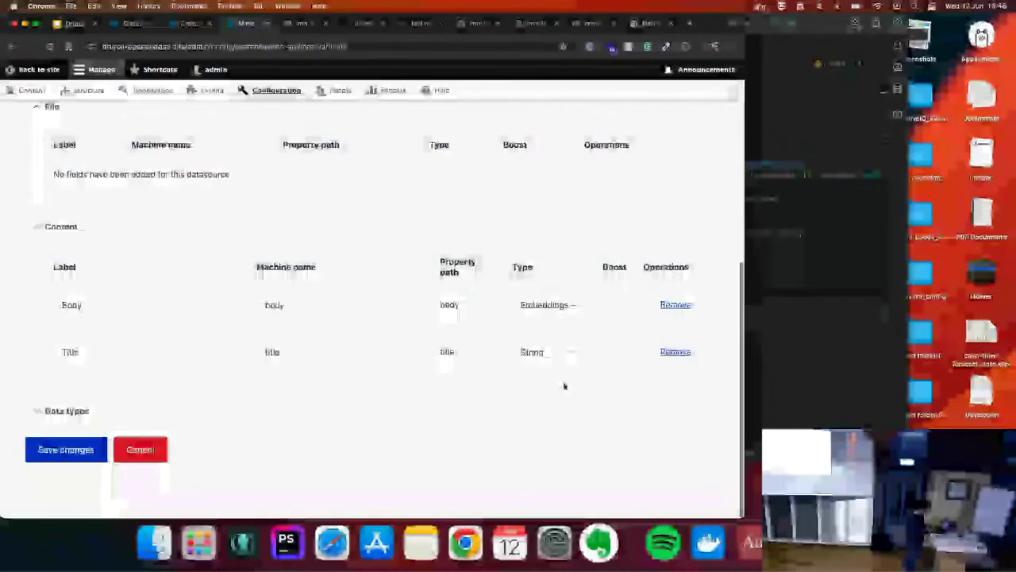
left_click(548, 351)
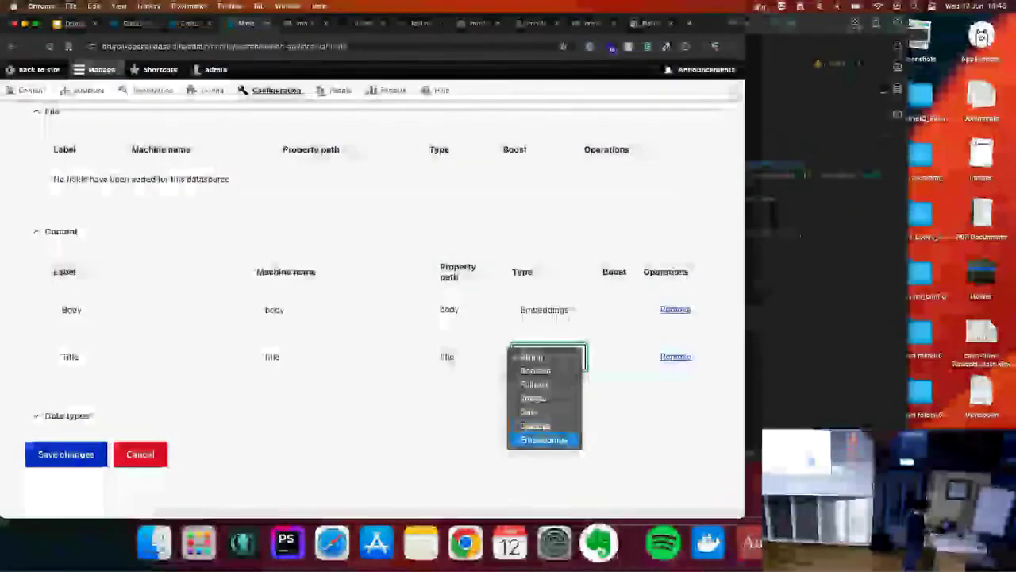
left_click(544, 438)
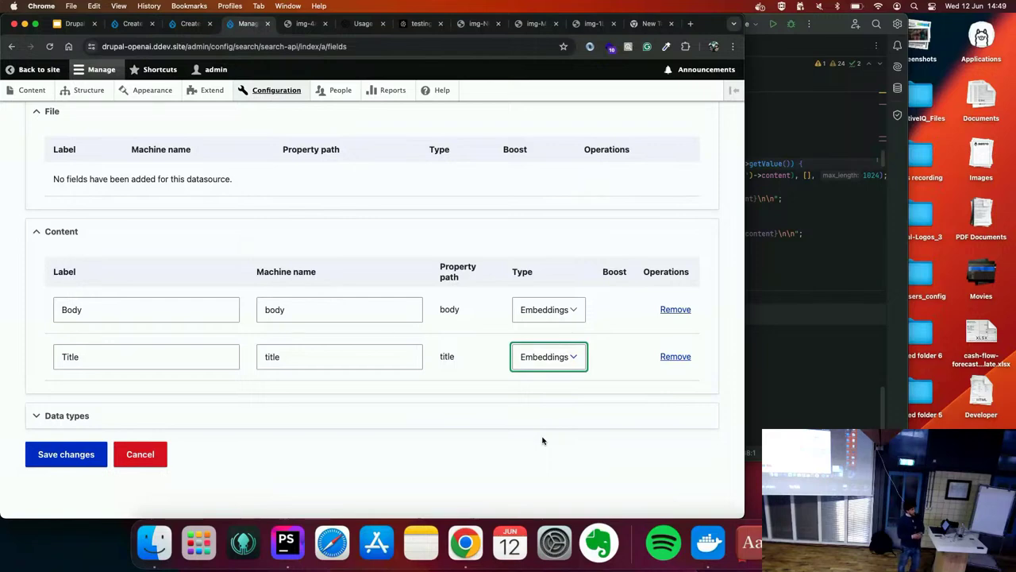
Open the list of fields available for the Articles index and expand the URI property of the File datasource
scroll(365, 352, "up", 5)
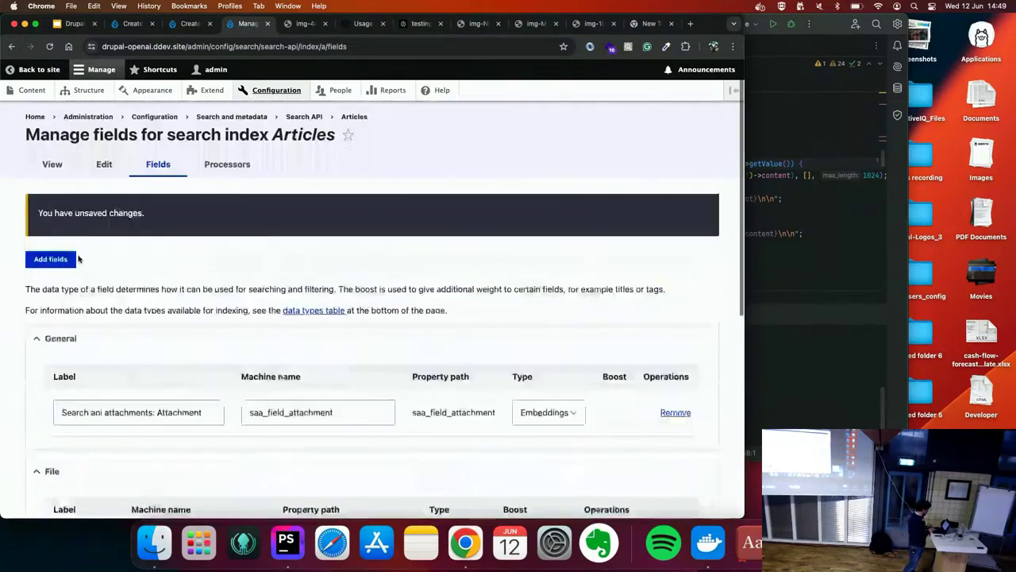
left_click(75, 259)
scroll(247, 299, "down", 5)
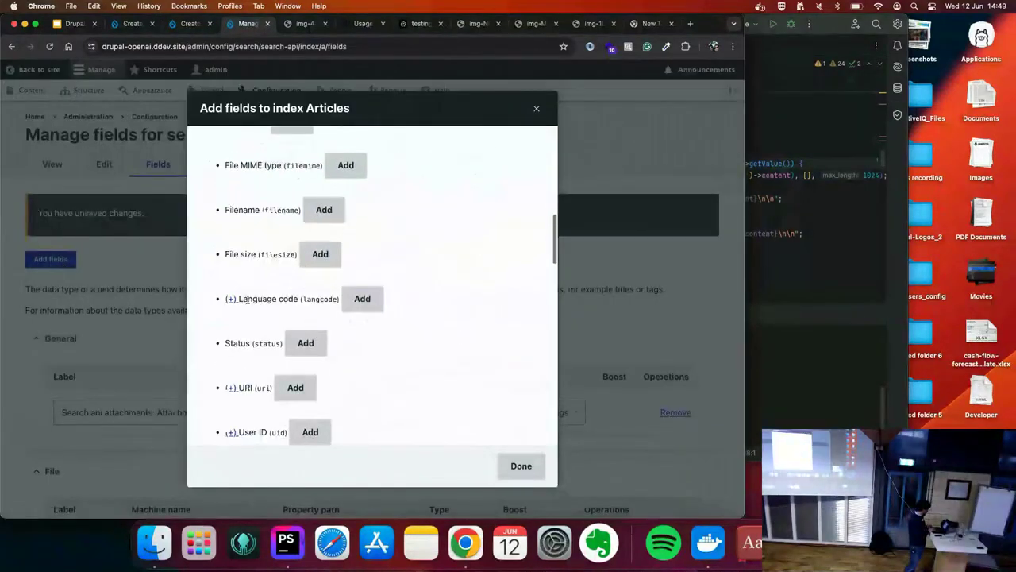
scroll(246, 298, "down", 3)
left_click(230, 277)
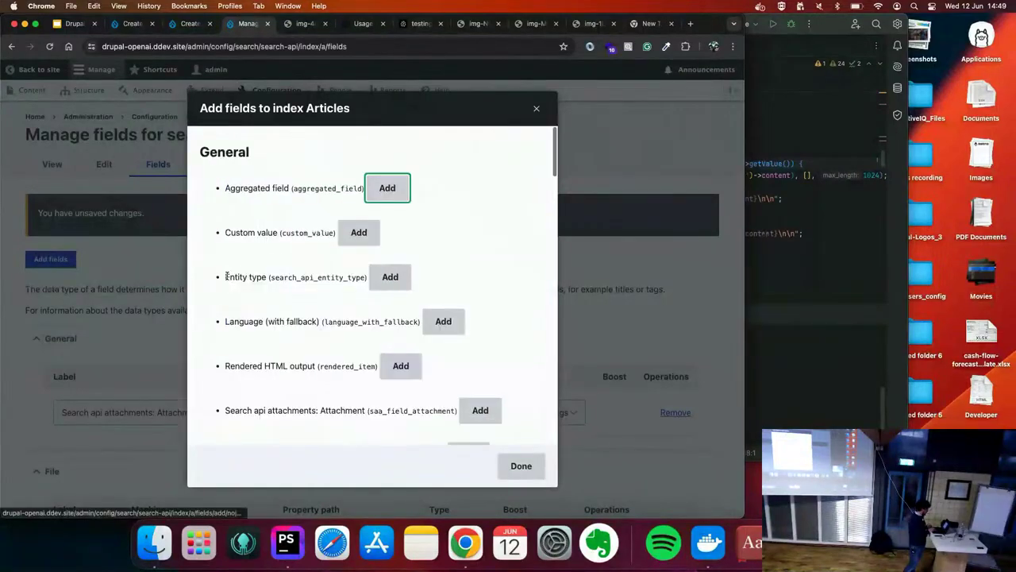
scroll(267, 253, "down", 8)
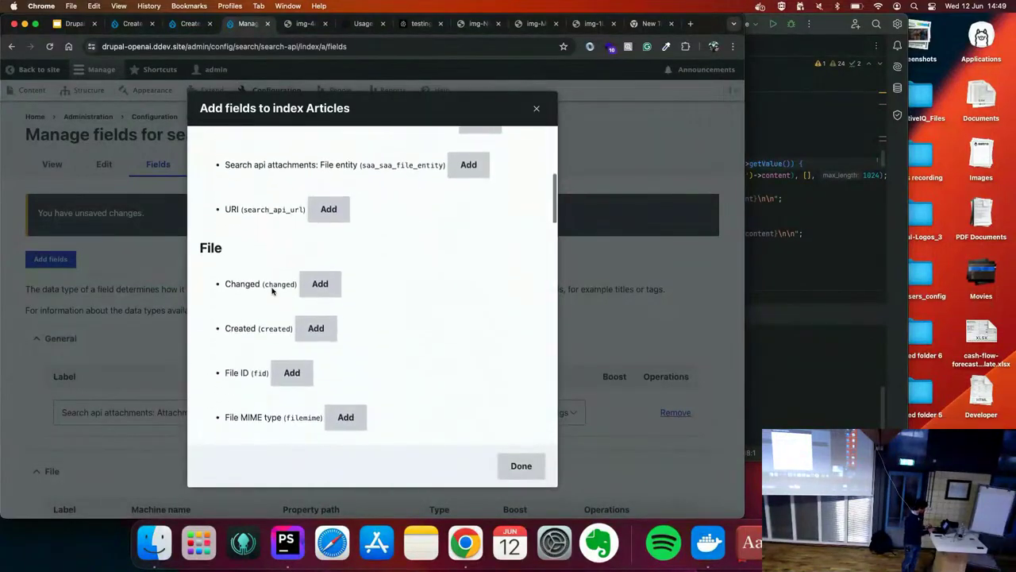
scroll(278, 295, "down", 1)
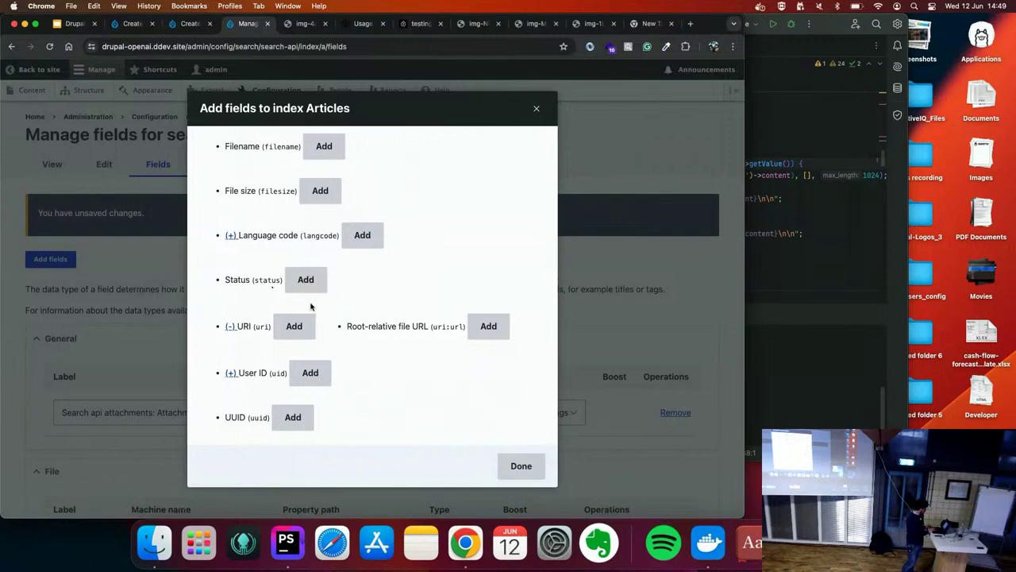
Examine the Content datasource fields that can be added to the Articles index, through Tags, Title and UUID, and return to the General fields
scroll(286, 334, "down", 5)
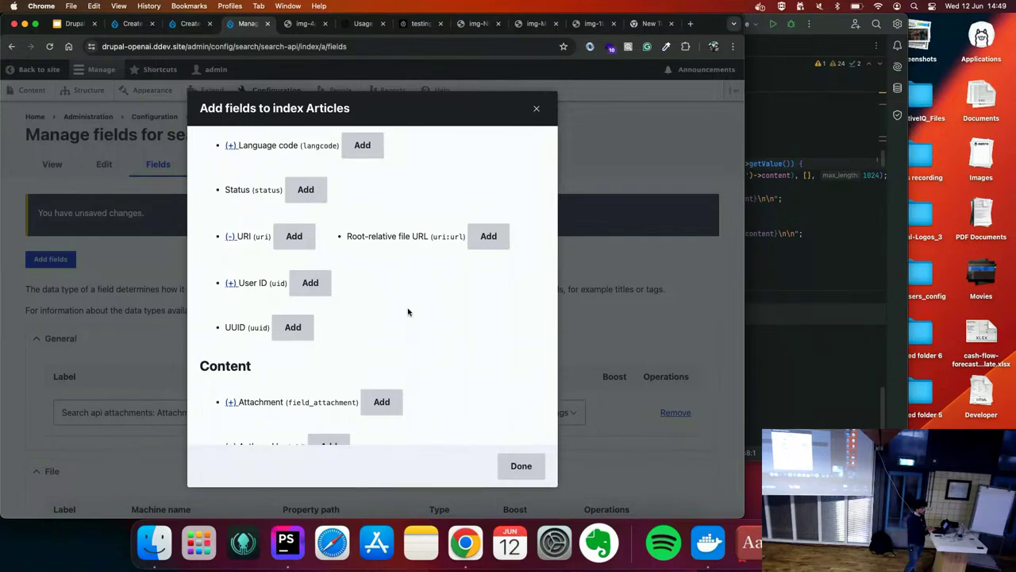
scroll(408, 312, "down", 10)
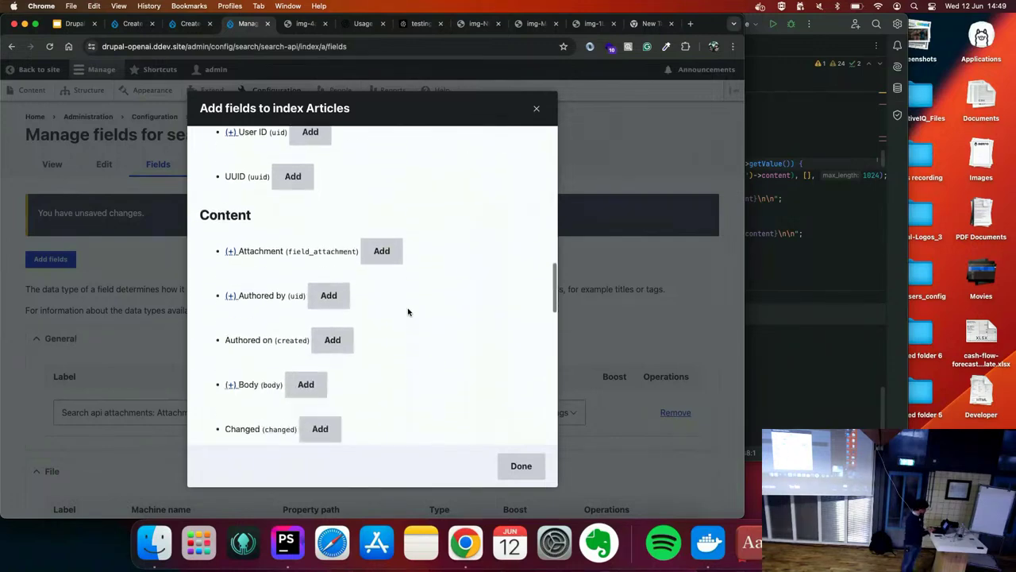
scroll(408, 312, "down", 1)
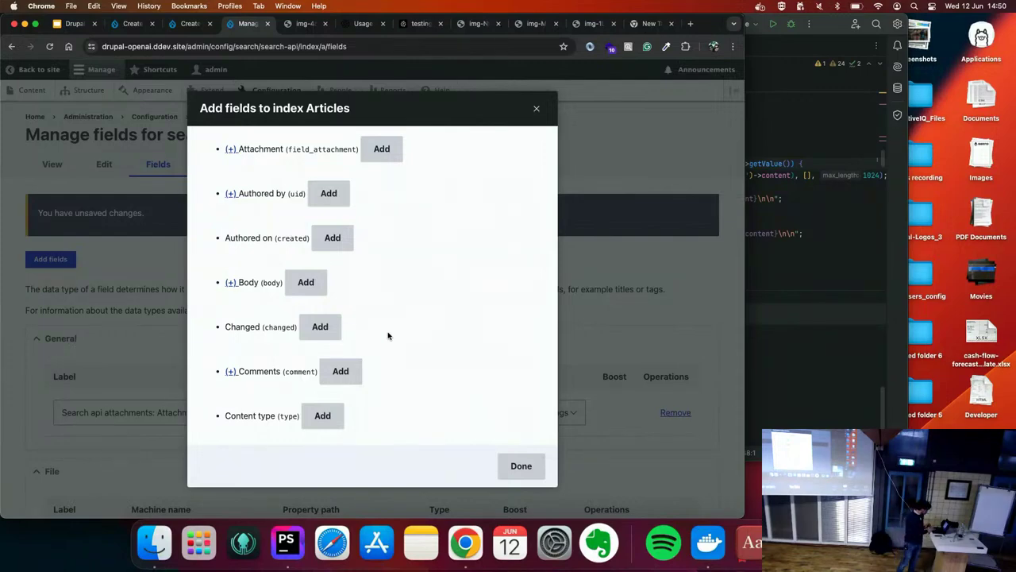
scroll(387, 336, "down", 15)
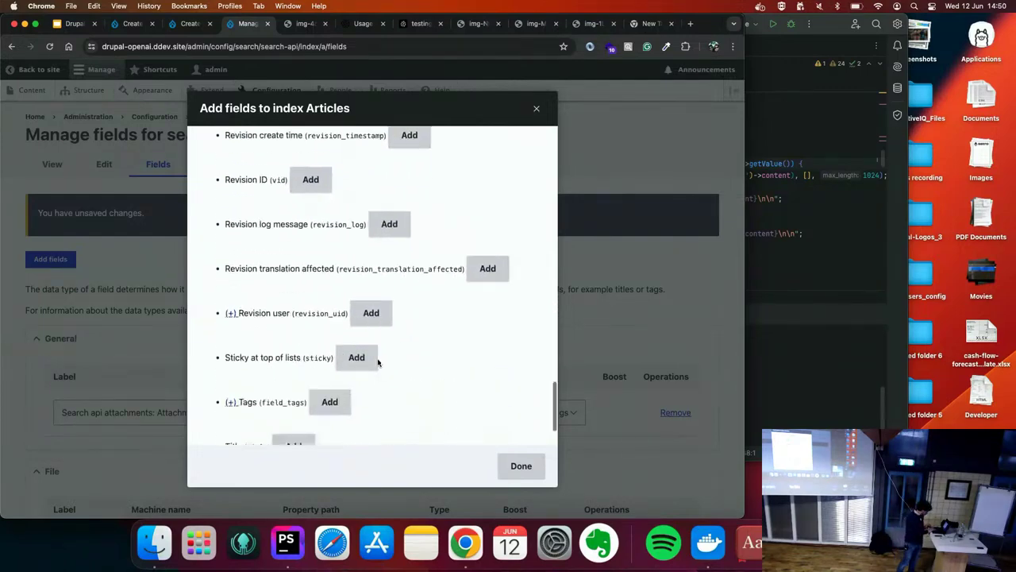
scroll(379, 363, "down", 4)
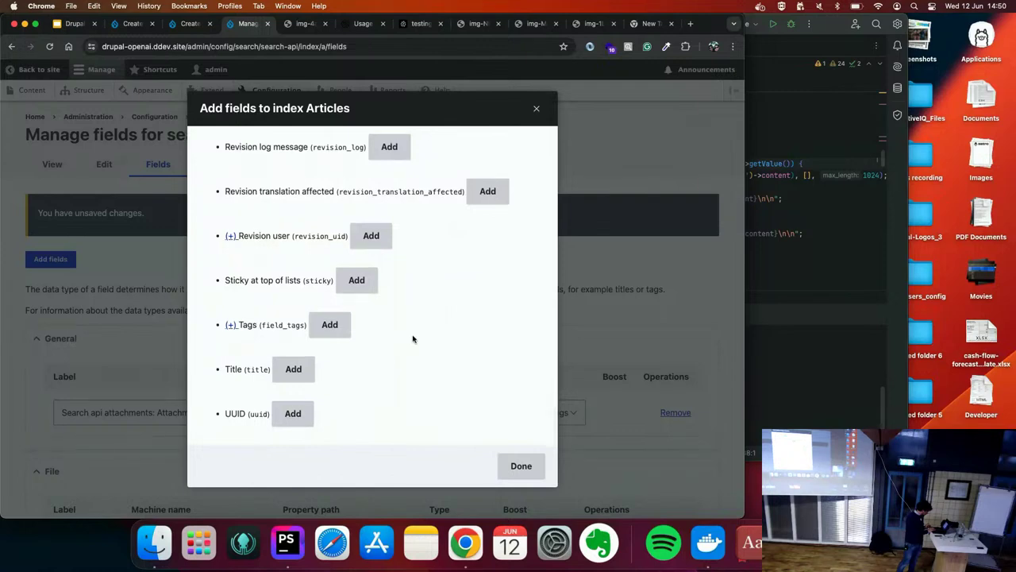
scroll(412, 339, "up", 15)
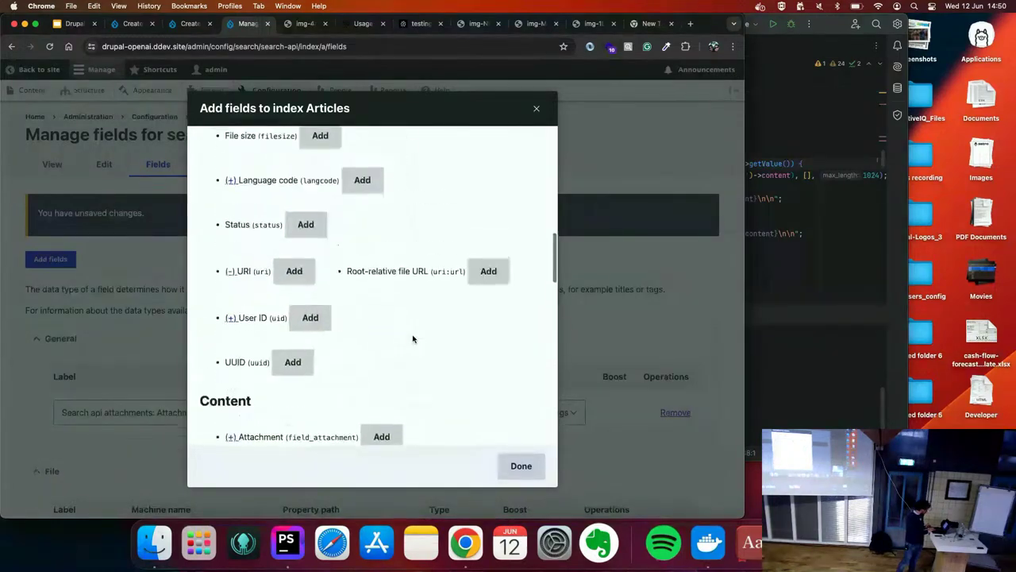
scroll(413, 339, "up", 10)
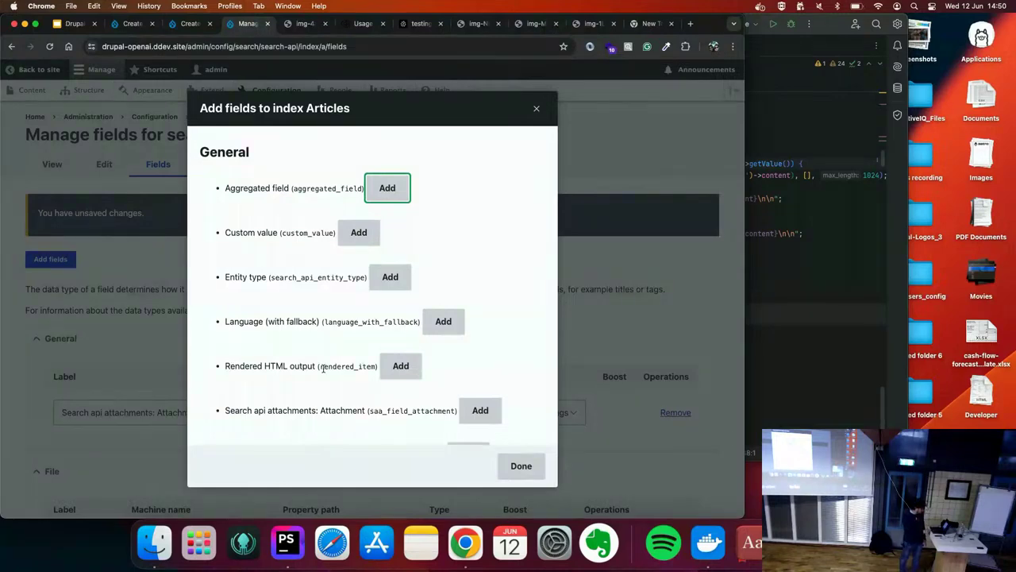
View the record metadata in Pinecone's testing index, and return to the Create Article form in the Drupal site
left_click(417, 24)
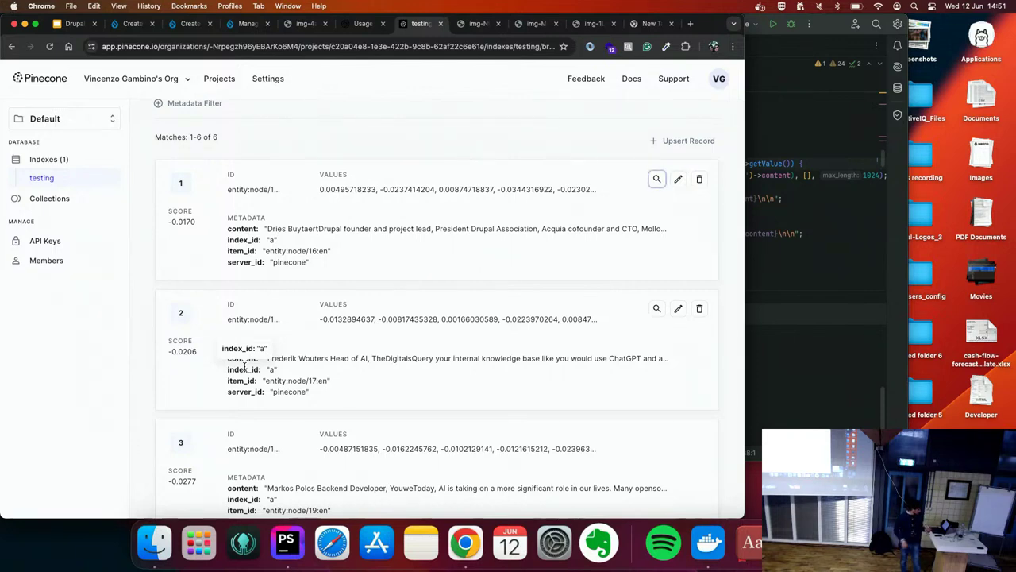
mouse_move(299, 185)
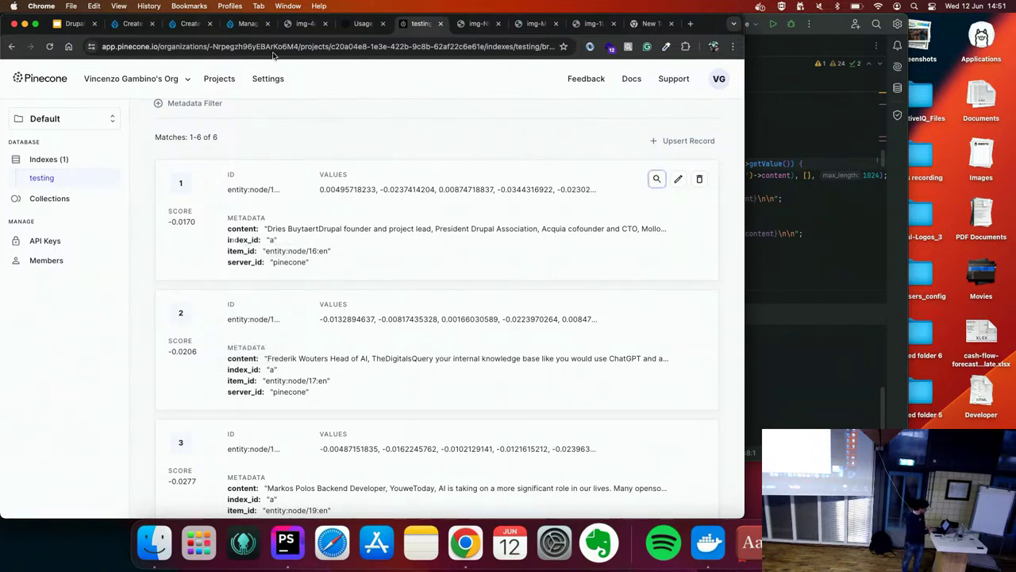
left_click(131, 23)
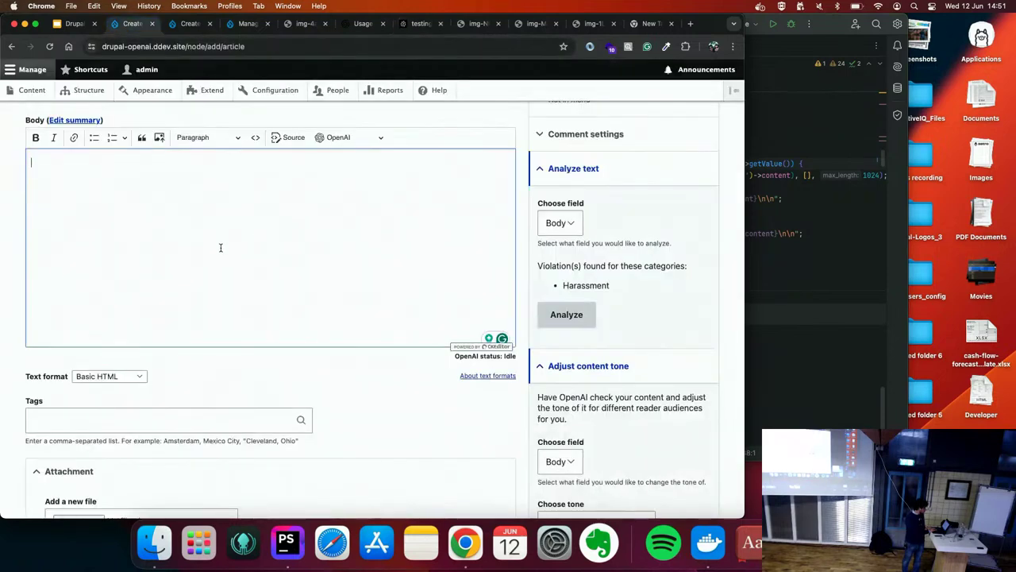